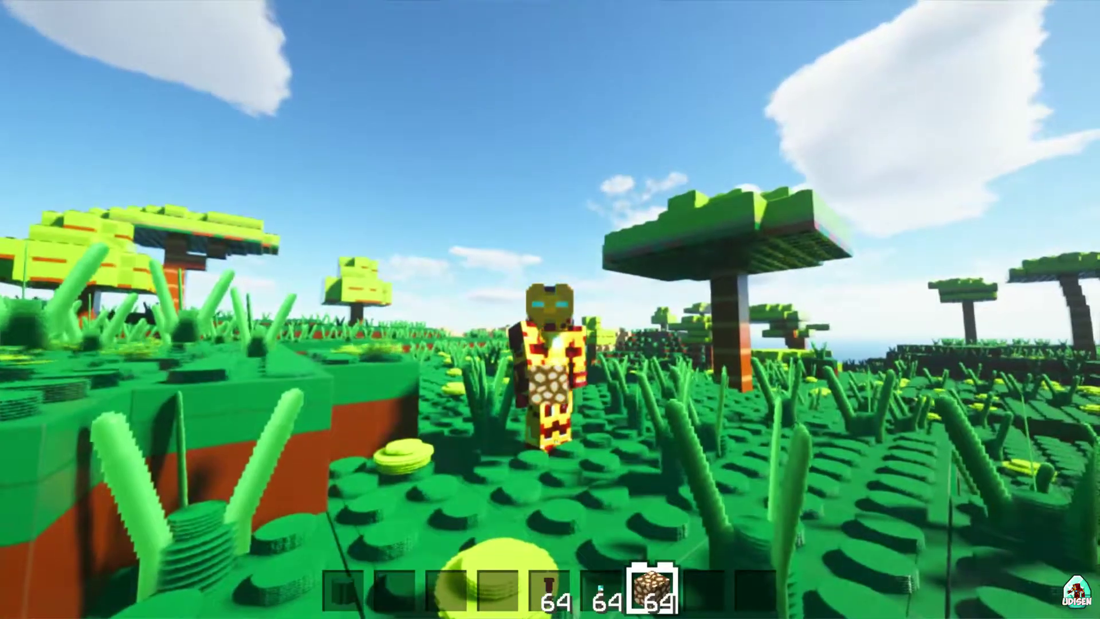
Take an F2 screenshot of the LEGO-style grassland scene with the armoured character
key("F2")
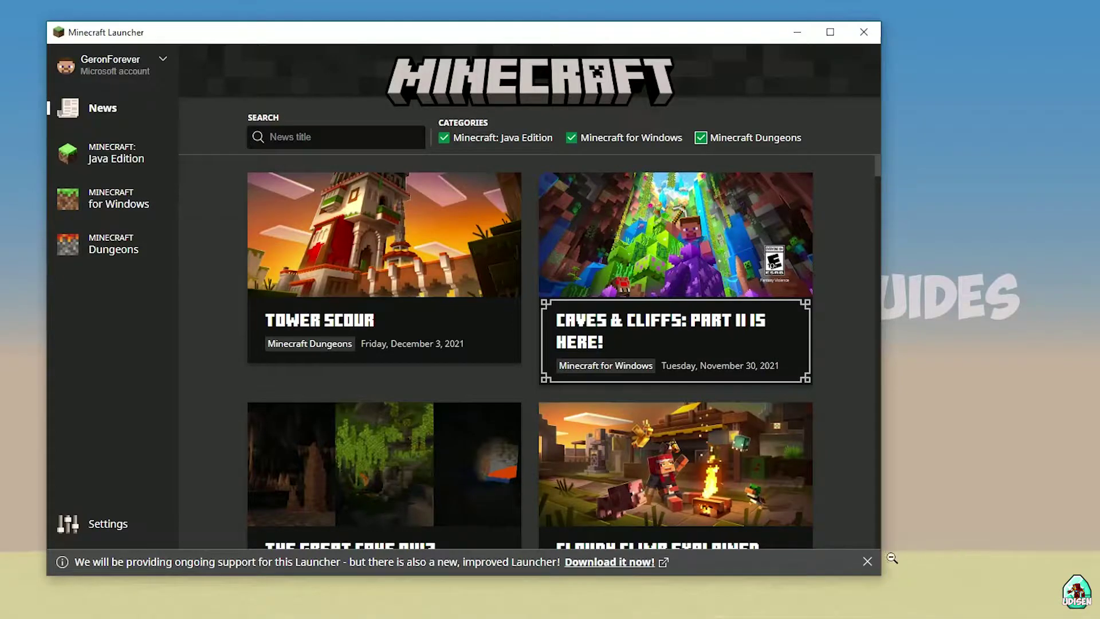
Dismiss the support notice and show the Java Edition Installations tab
left_click(864, 559)
left_click(155, 159)
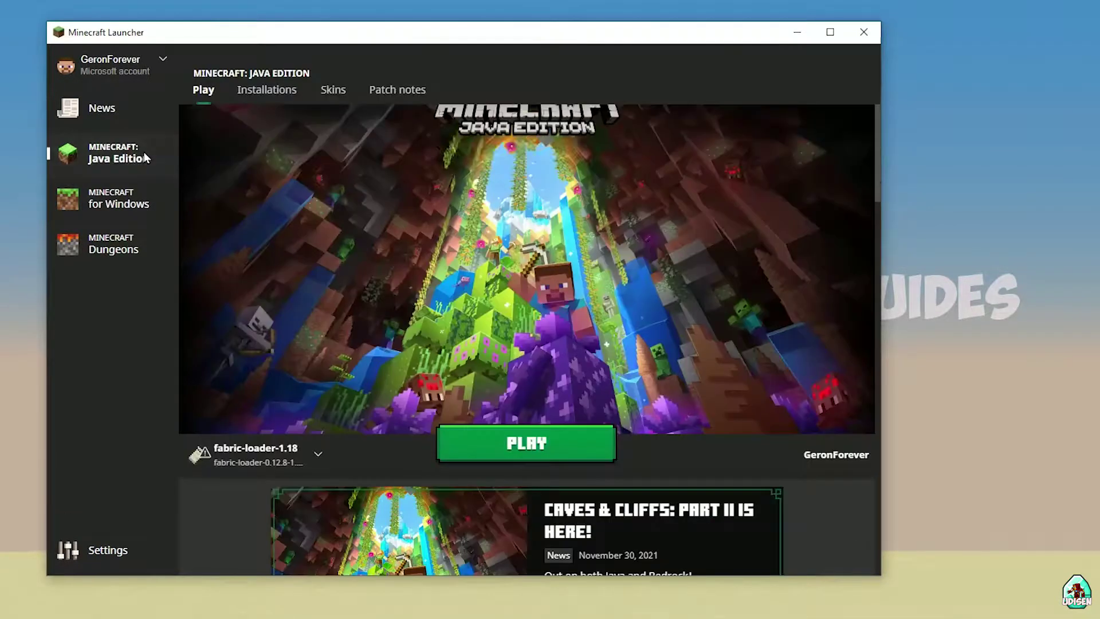
left_click(261, 92)
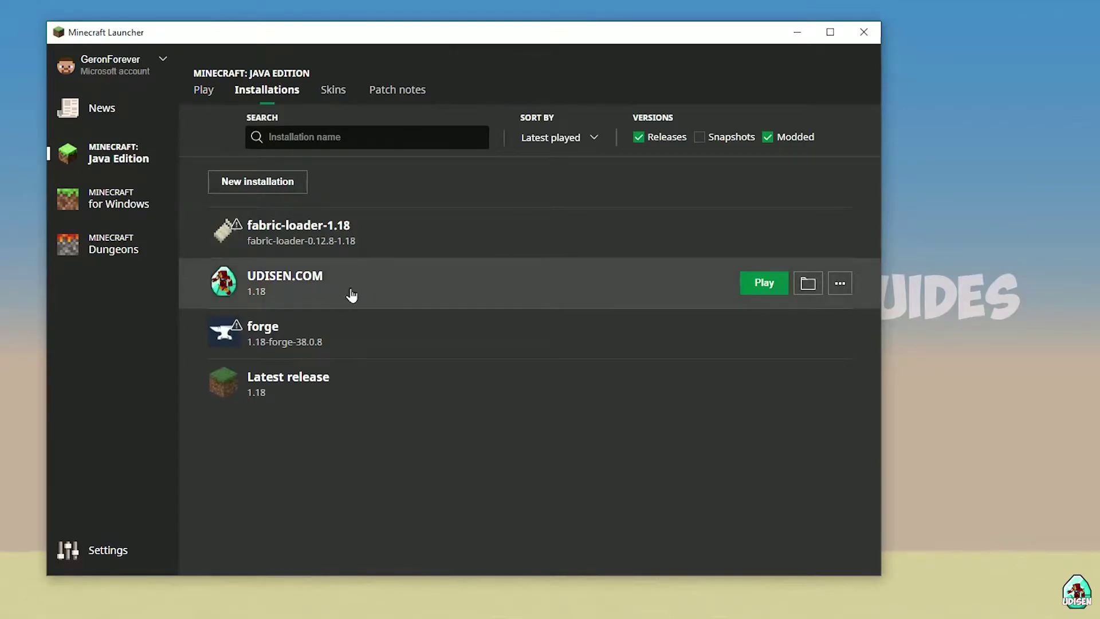
Start a new installation, type 'kyuukuykuyk' as its name, then cancel it
left_click(276, 183)
left_click(452, 184)
type("kyuukuykuyk")
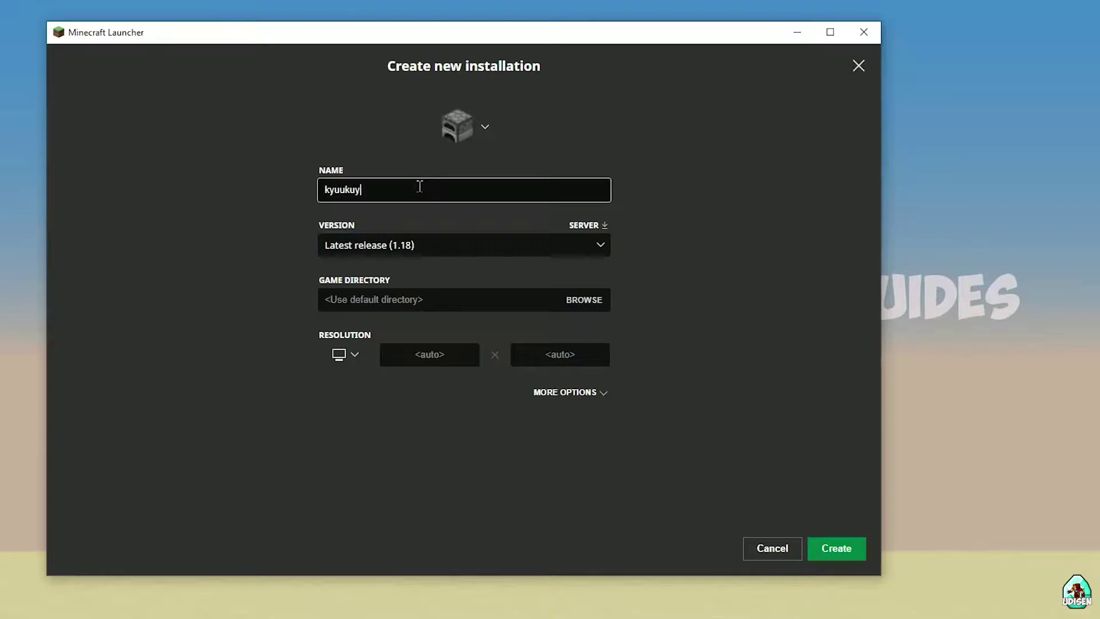
left_click(752, 543)
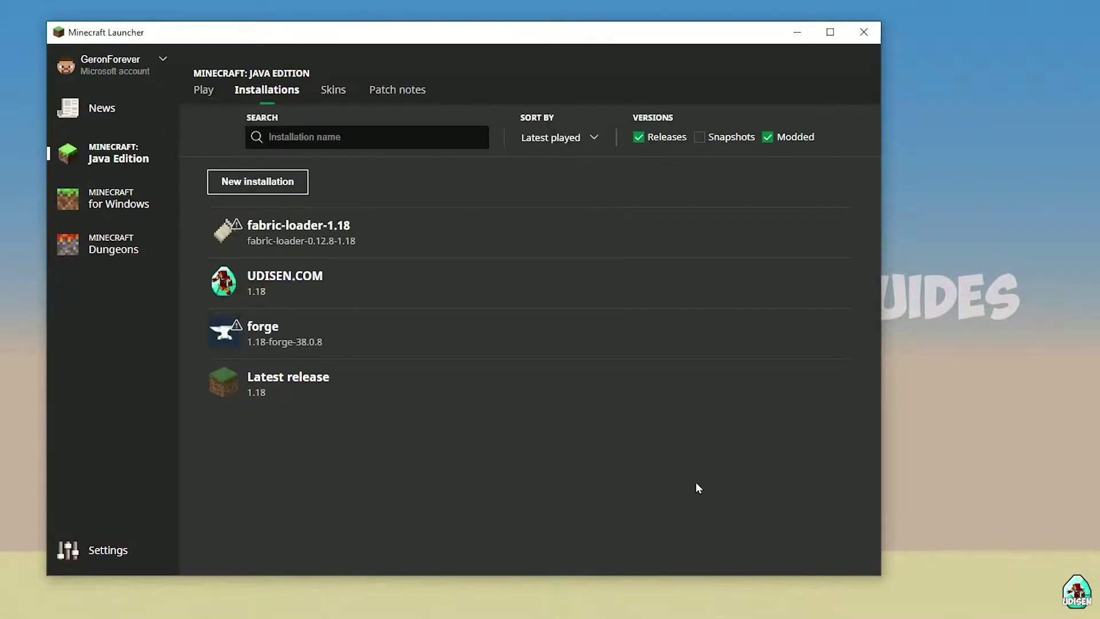
Edit UDISEN.COM, briefly try 1.18-forge-38.0.8, then set release 1.18 and save
left_click(399, 293)
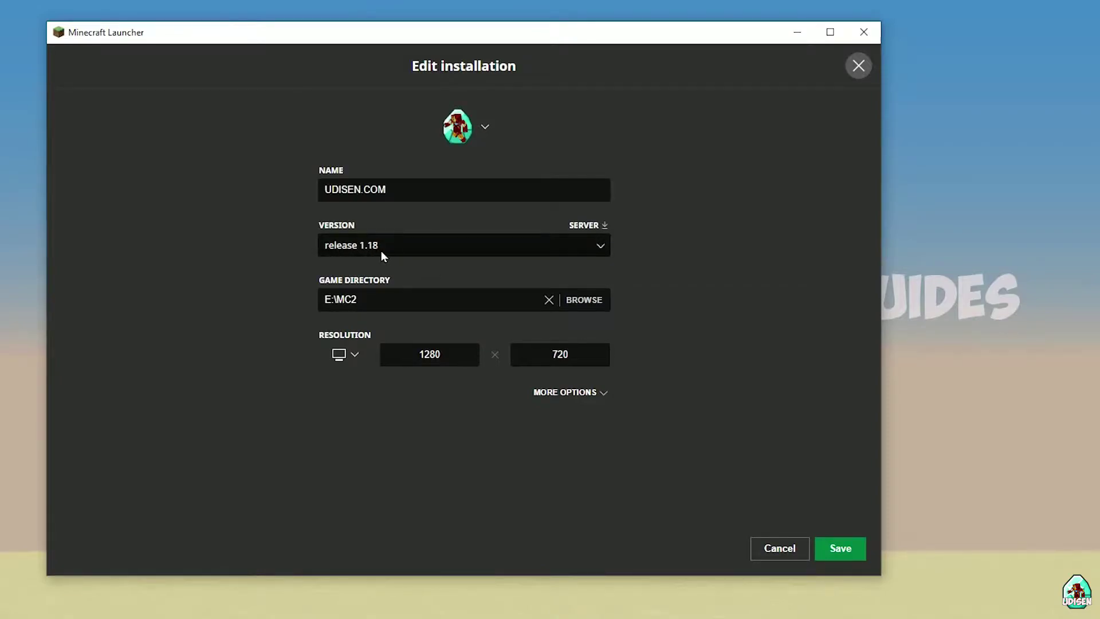
left_click(390, 245)
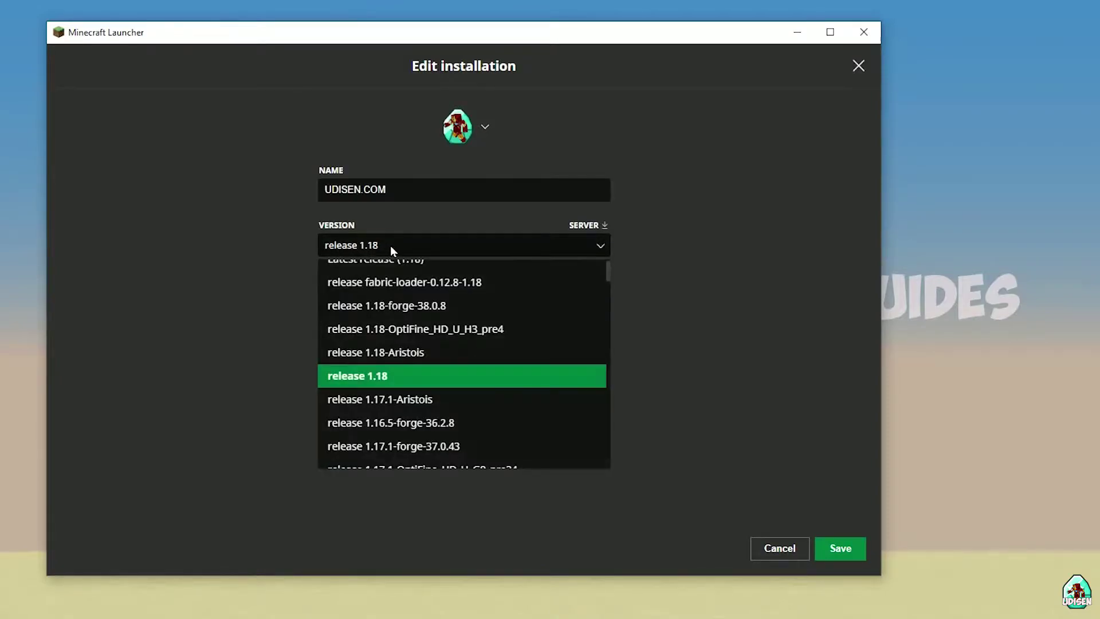
left_click(394, 378)
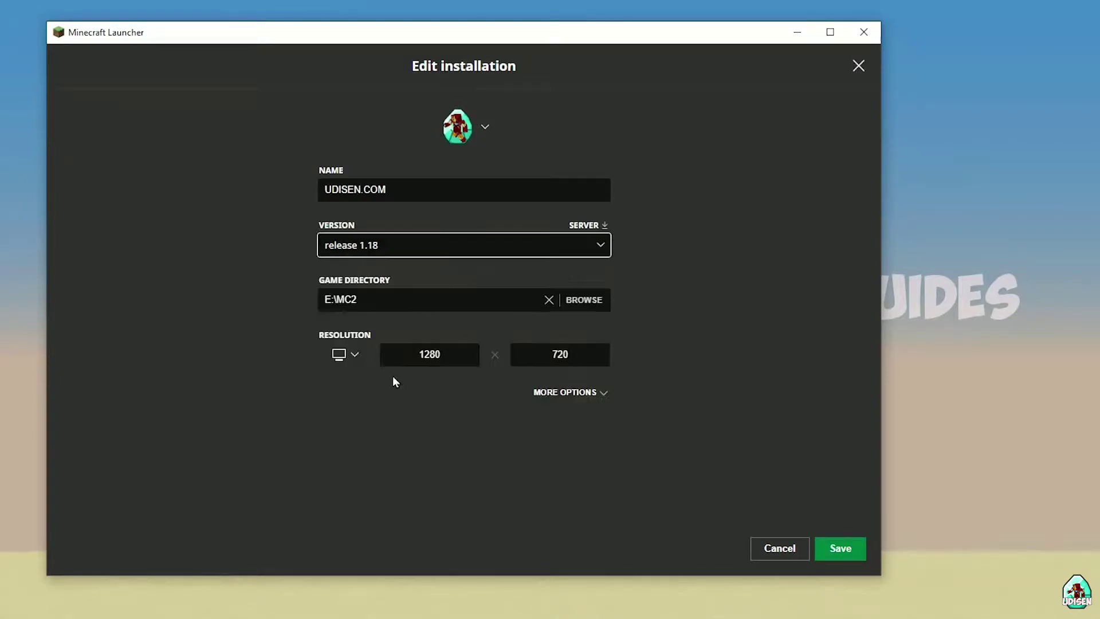
left_click(394, 250)
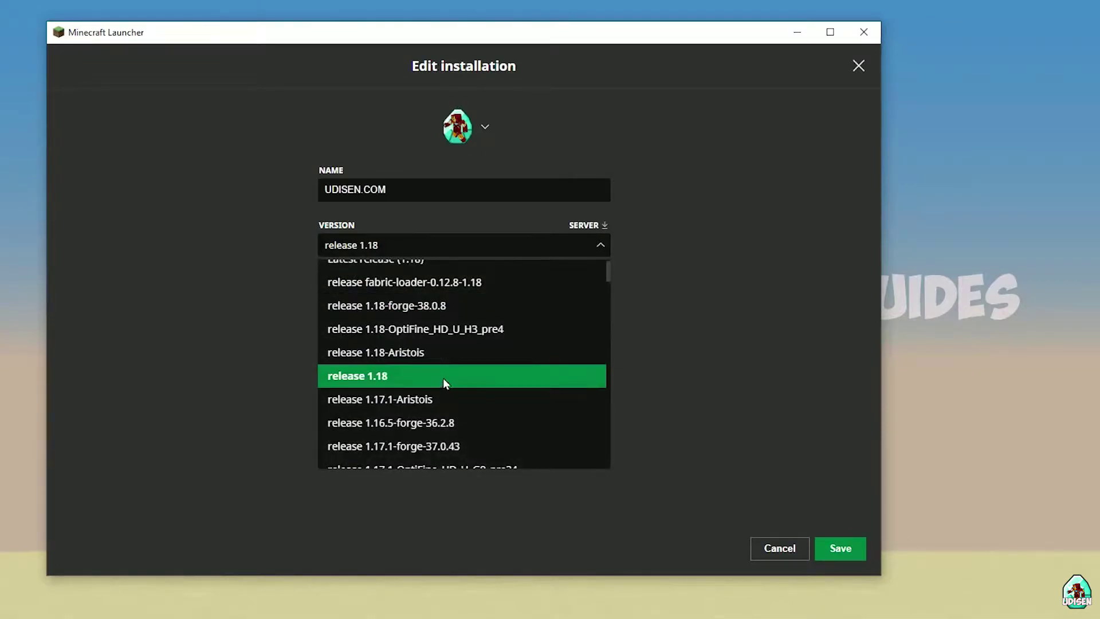
left_click(427, 311)
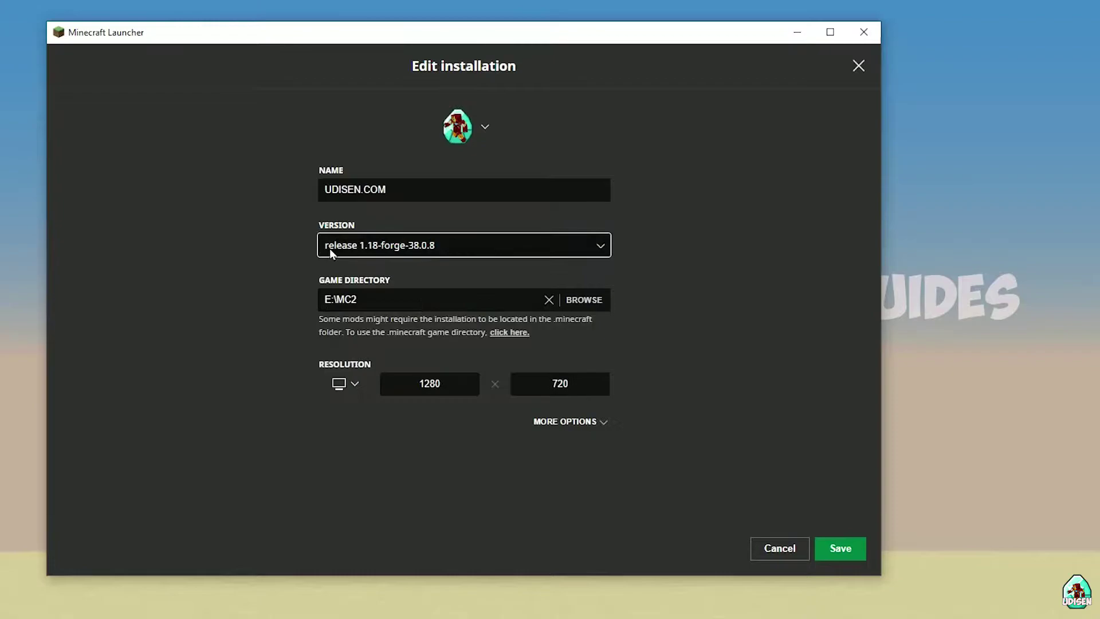
left_click(406, 246)
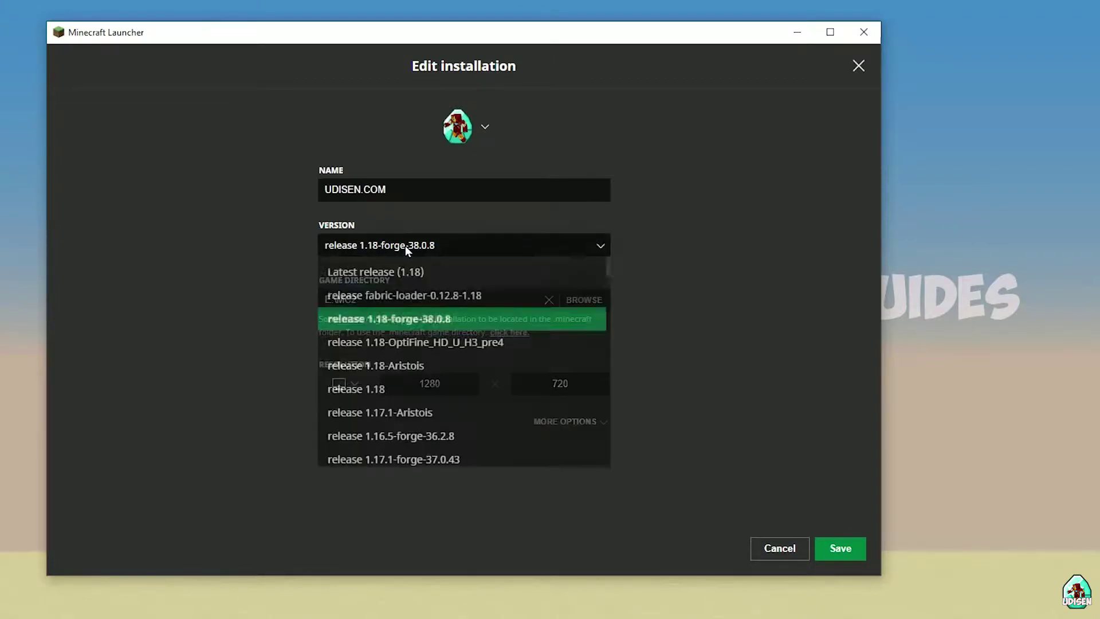
left_click(409, 389)
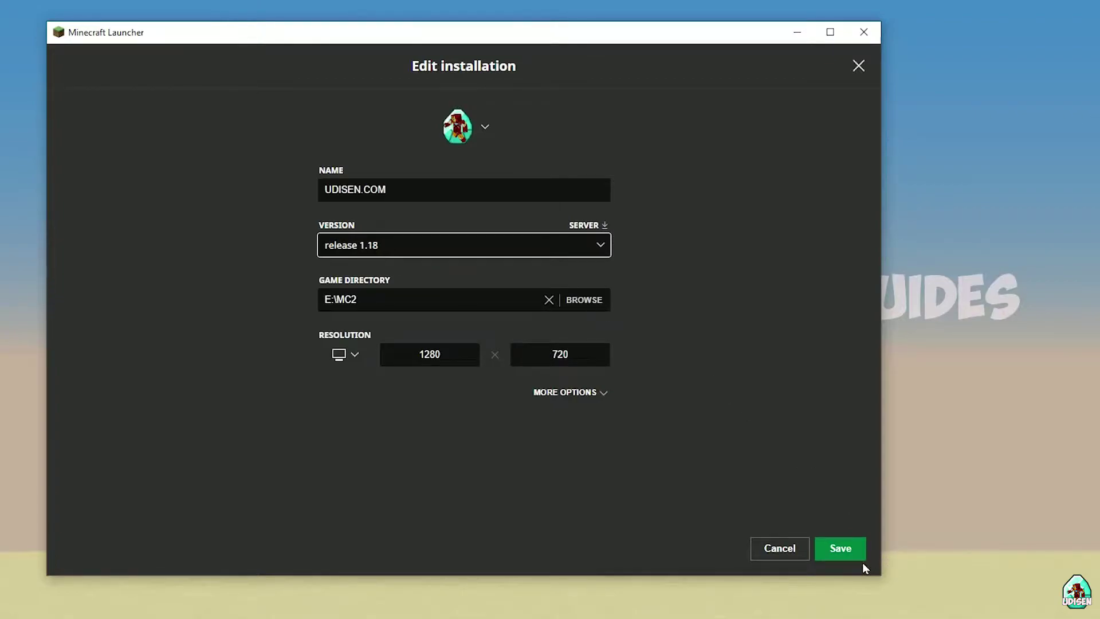
left_click(846, 555)
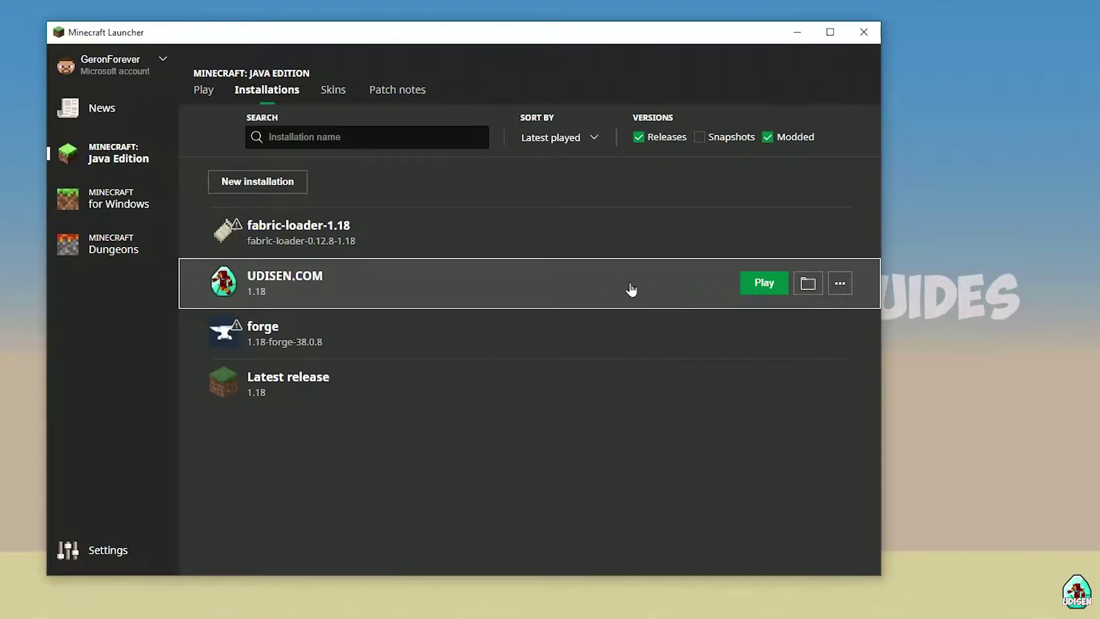
Launch UDISEN.COM, then run the preview_OptiFine_1.18_HD_U_H3_pre7 installer jar
left_click(762, 284)
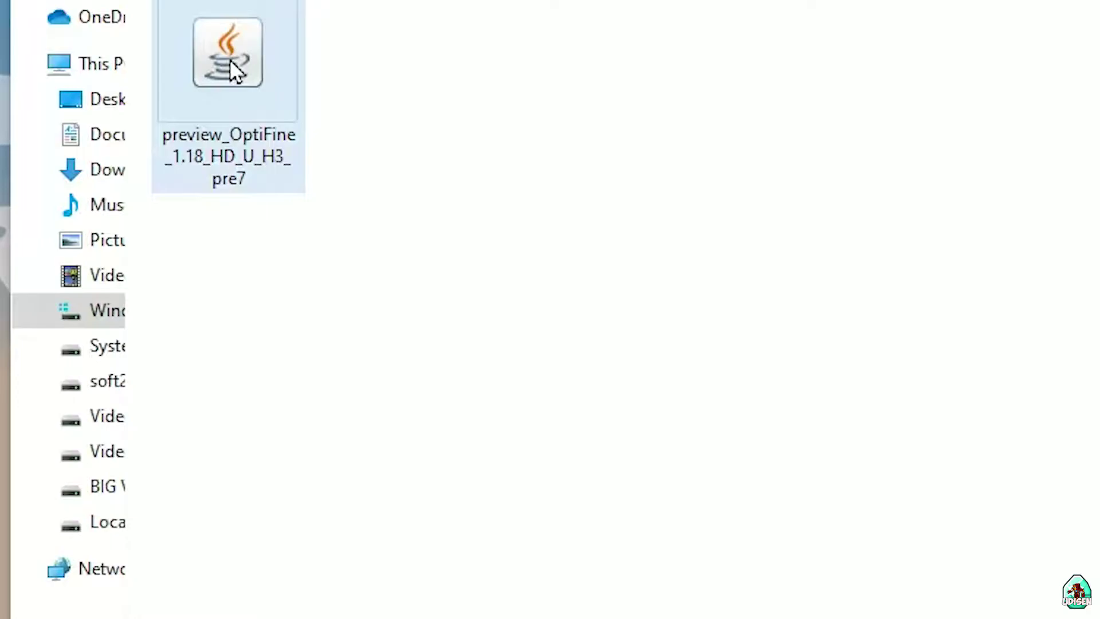
left_click(230, 61)
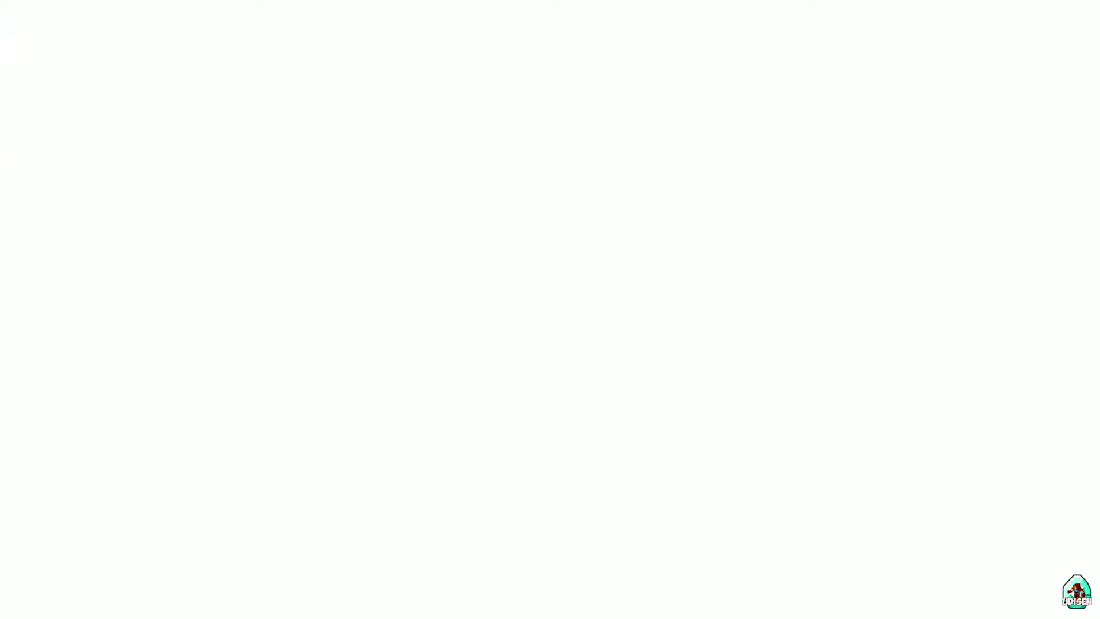
double_click(36, 21)
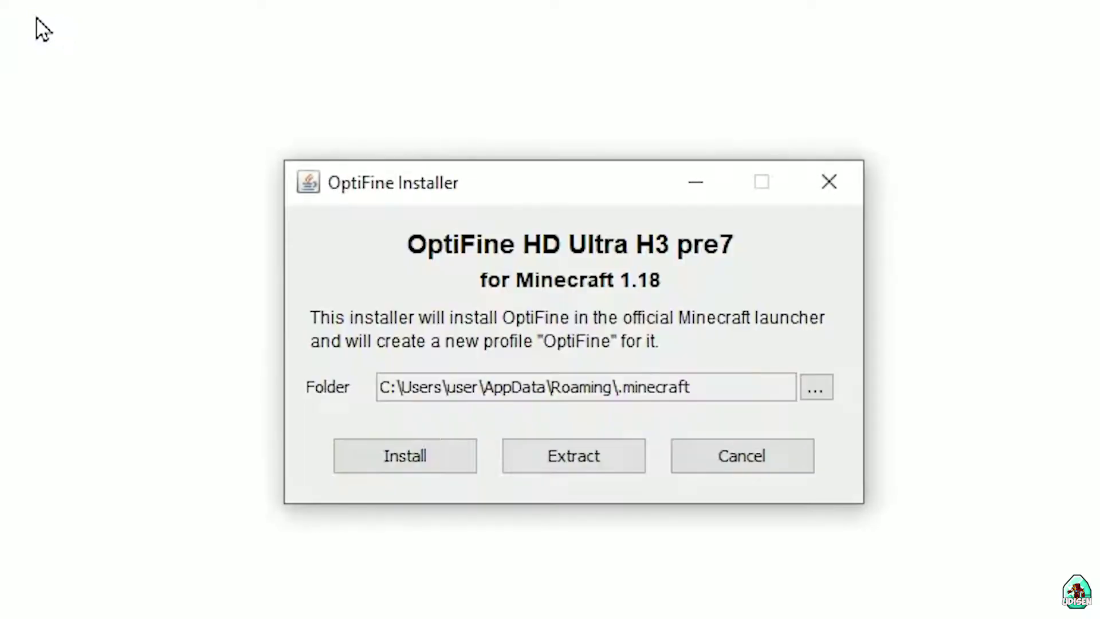
Install OptiFine HD Ultra H3 pre7 into the default Minecraft folder and acknowledge success
left_click(421, 465)
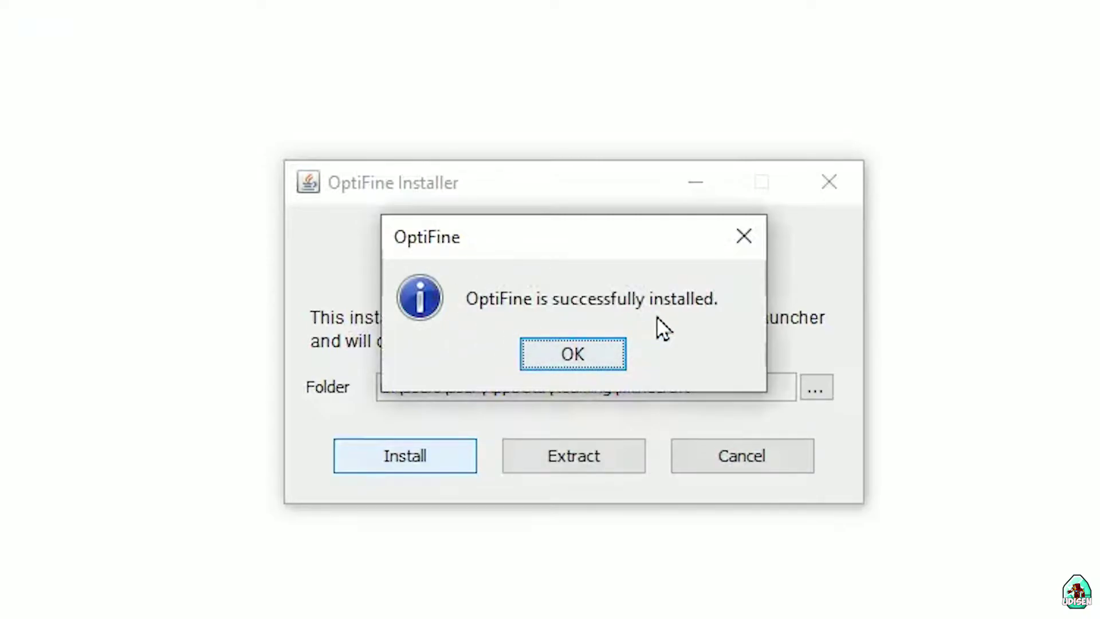
left_click(567, 352)
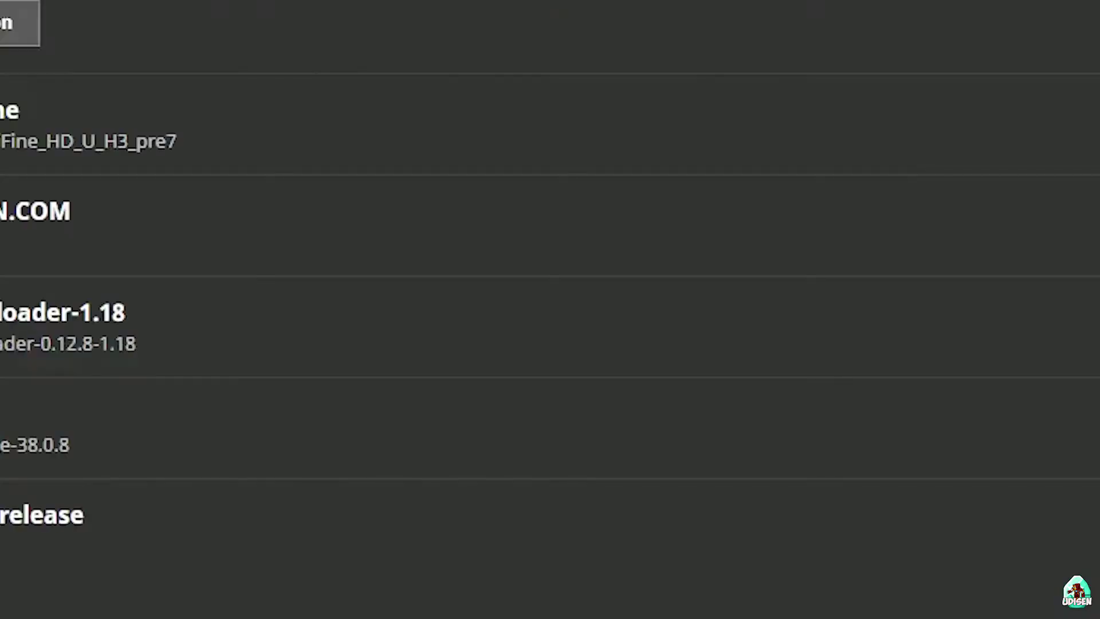
Play the OptiFine installation, turning on 'Don't warn me again' for modified installs
mouse_move(10, 135)
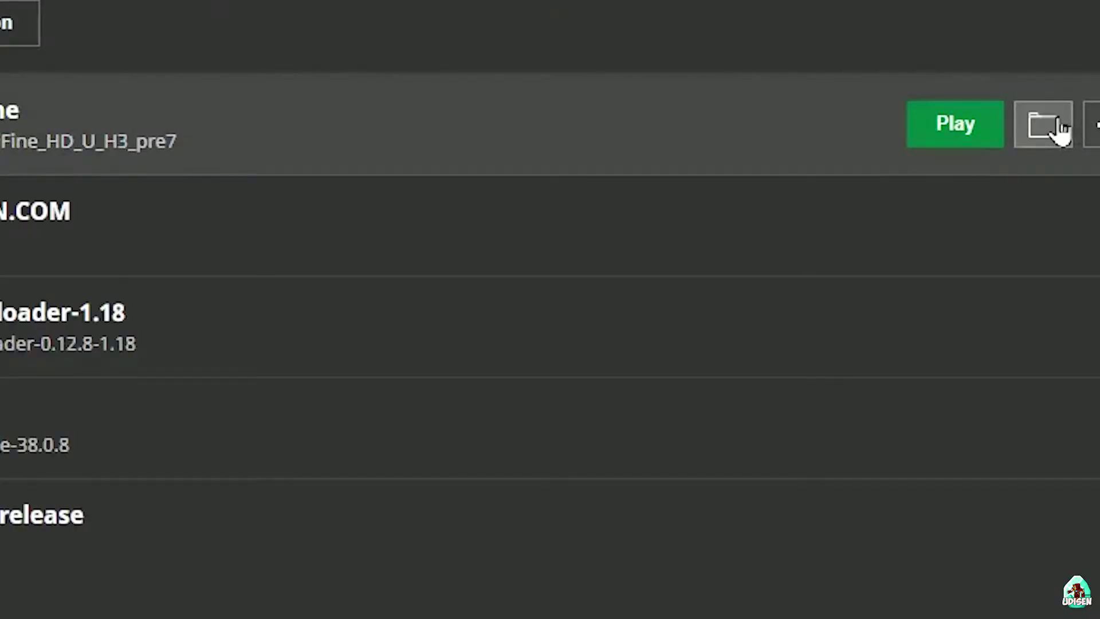
left_click(933, 129)
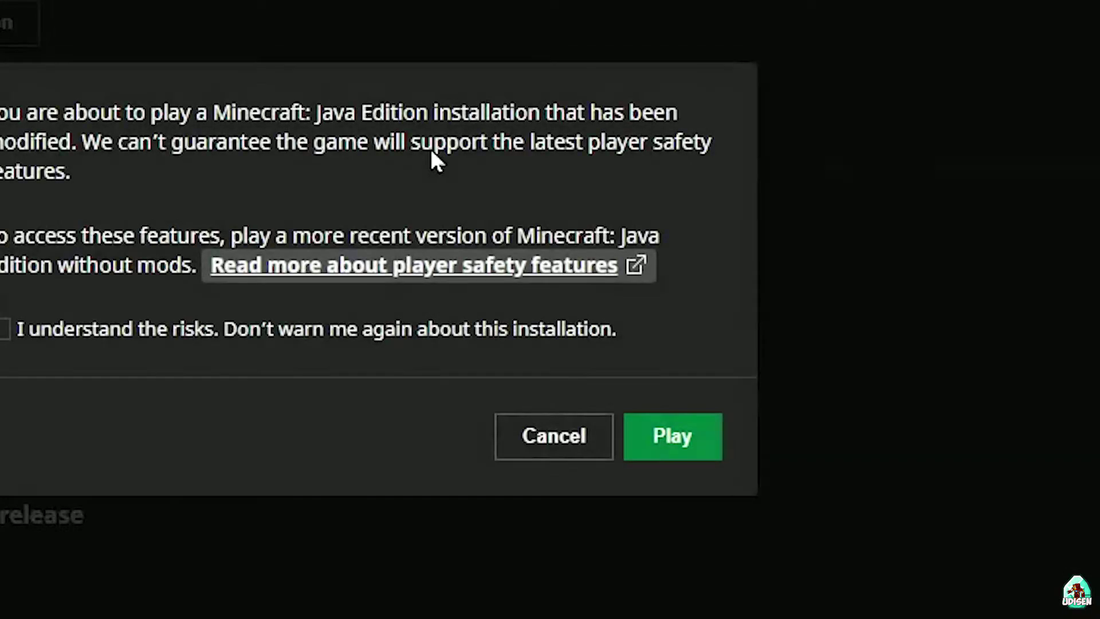
left_click(276, 340)
left_click(669, 438)
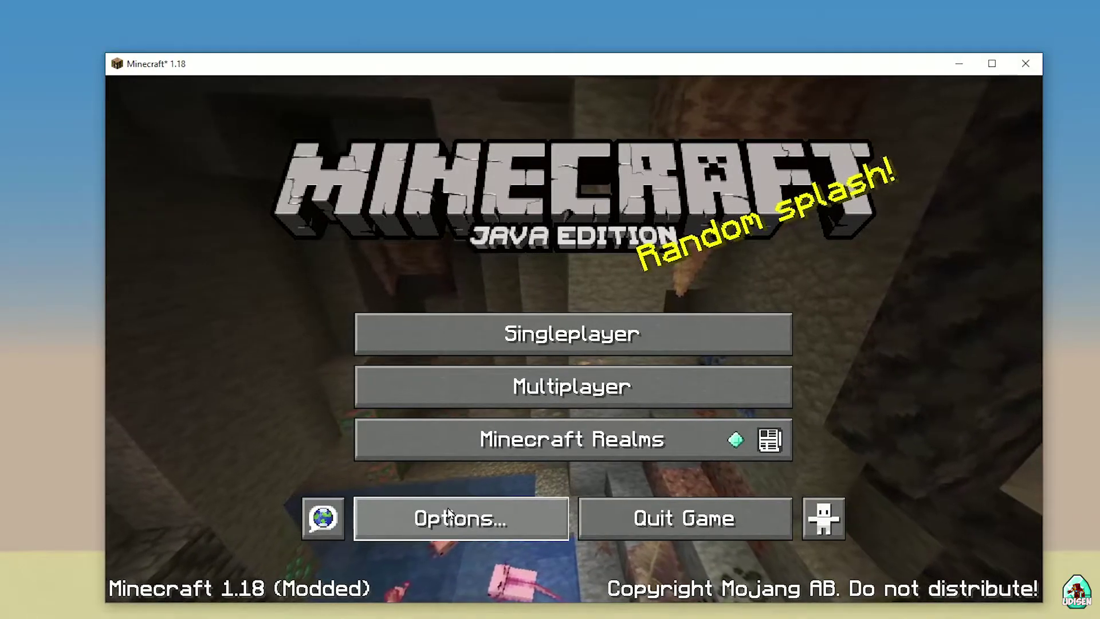
Go from the title screen's Options to the Resource Packs screen
left_click(449, 515)
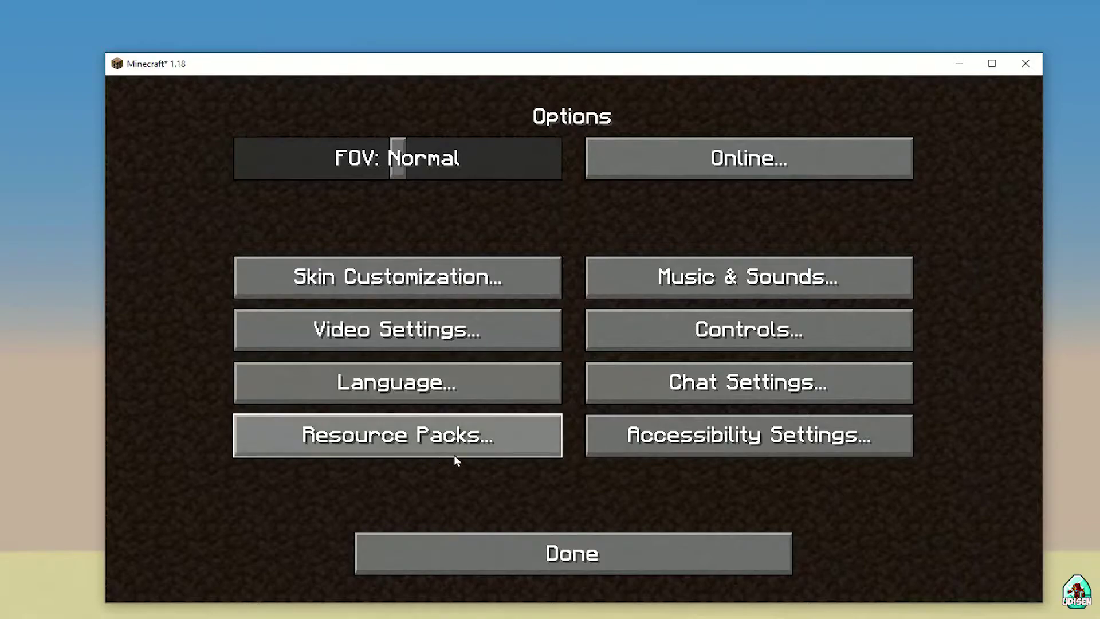
left_click(355, 438)
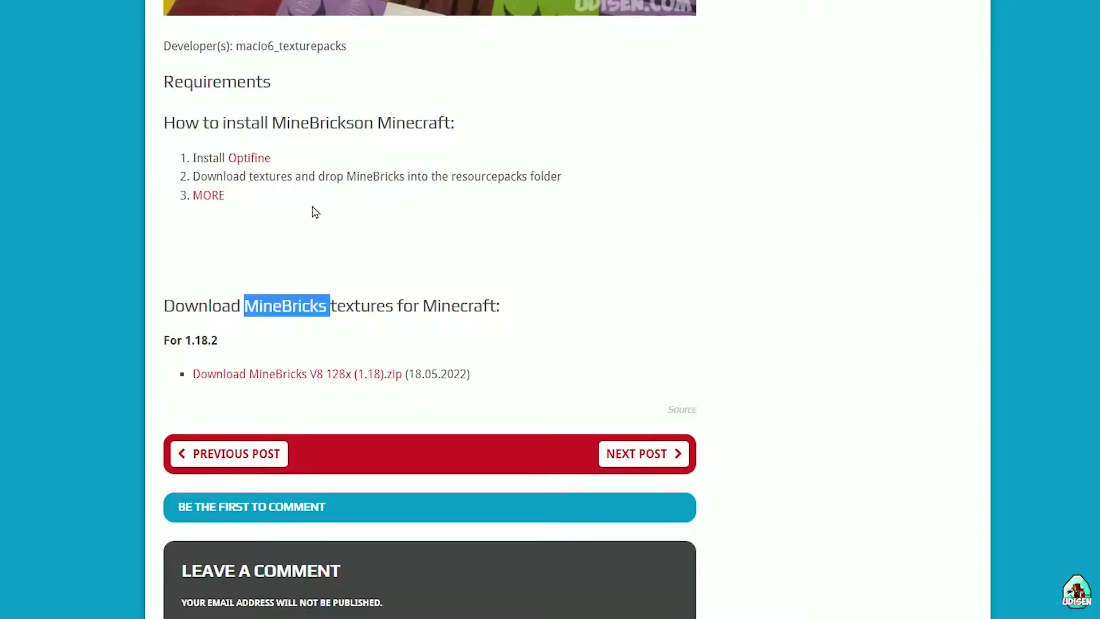
Scroll to and take the 'Download SEUS Path Tracing Shaders (PTGI HRR) .zip' link
scroll(315, 211, "up", 10)
scroll(466, 395, "down", 2)
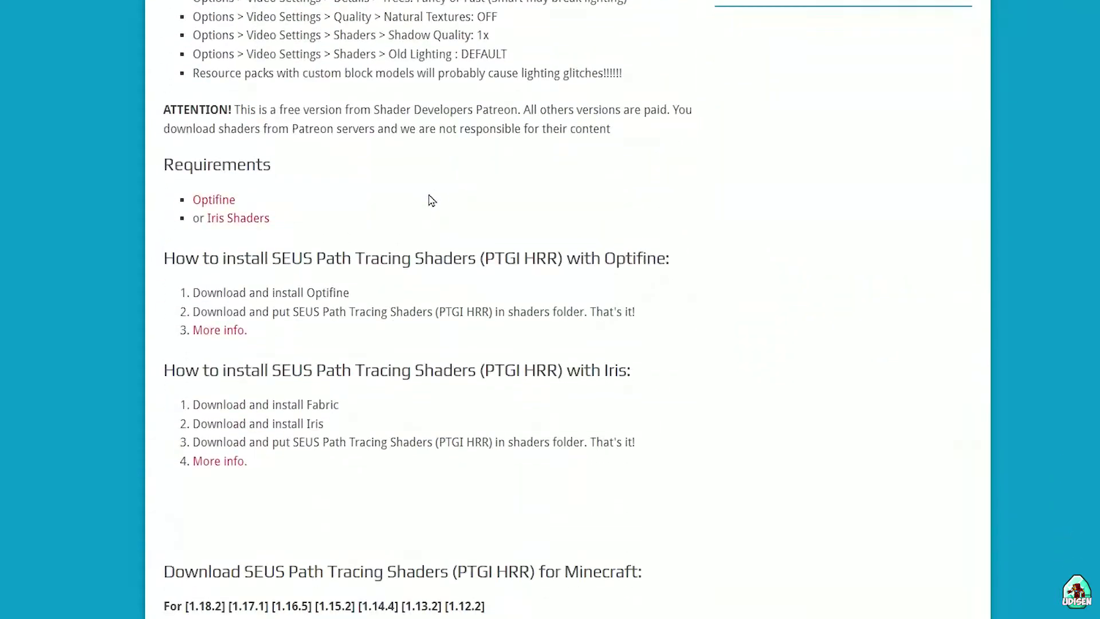
scroll(427, 196, "down", 10)
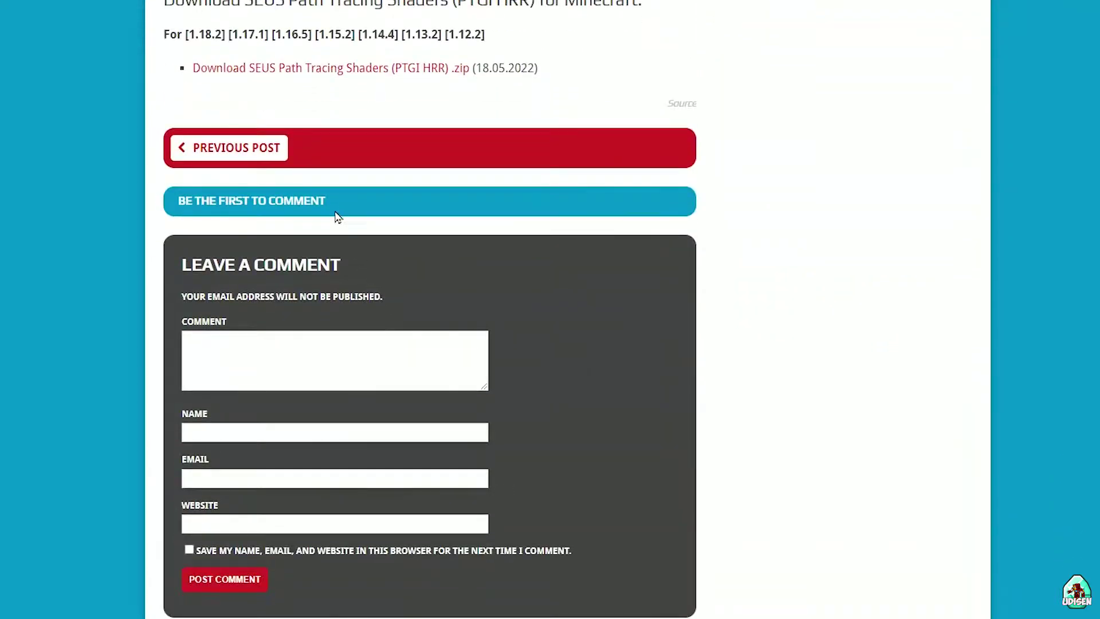
left_click(289, 71)
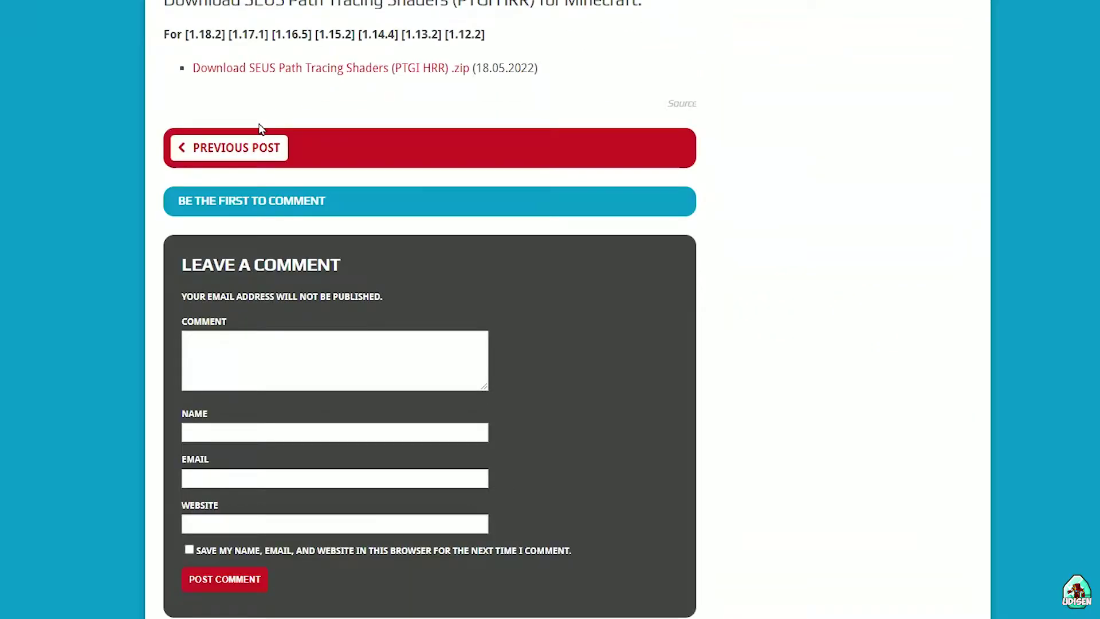
Highlight the word SEUS in the heading and the Patreon sentence in the ATTENTION note
scroll(258, 136, "up", 9)
double_click(289, 198)
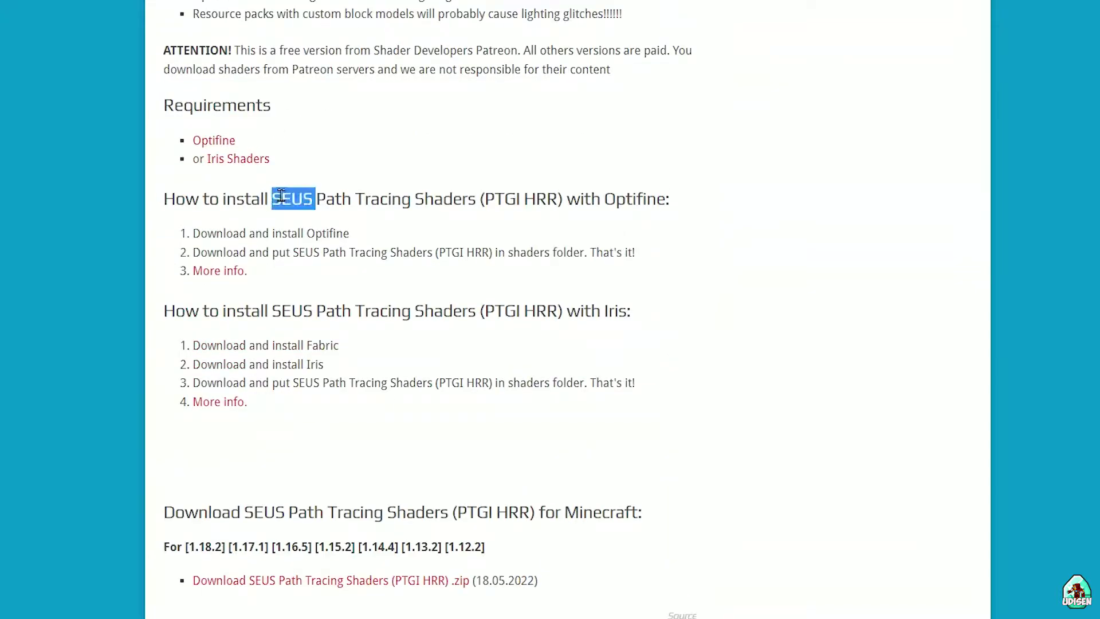
scroll(170, 324, "down", 3)
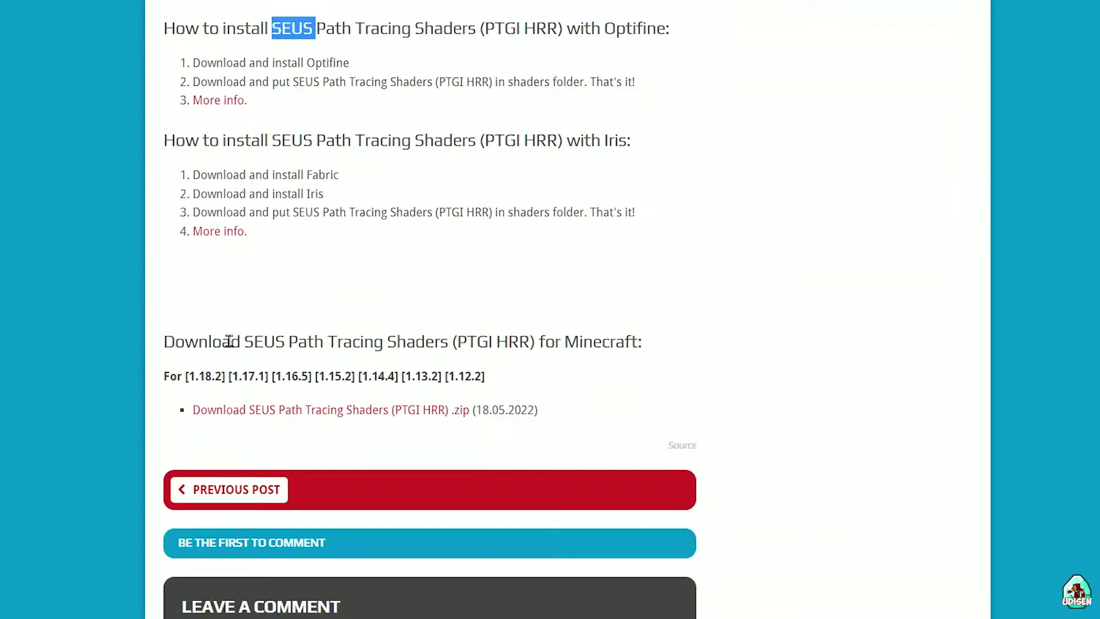
scroll(266, 189, "up", 10)
scroll(276, 252, "down", 3)
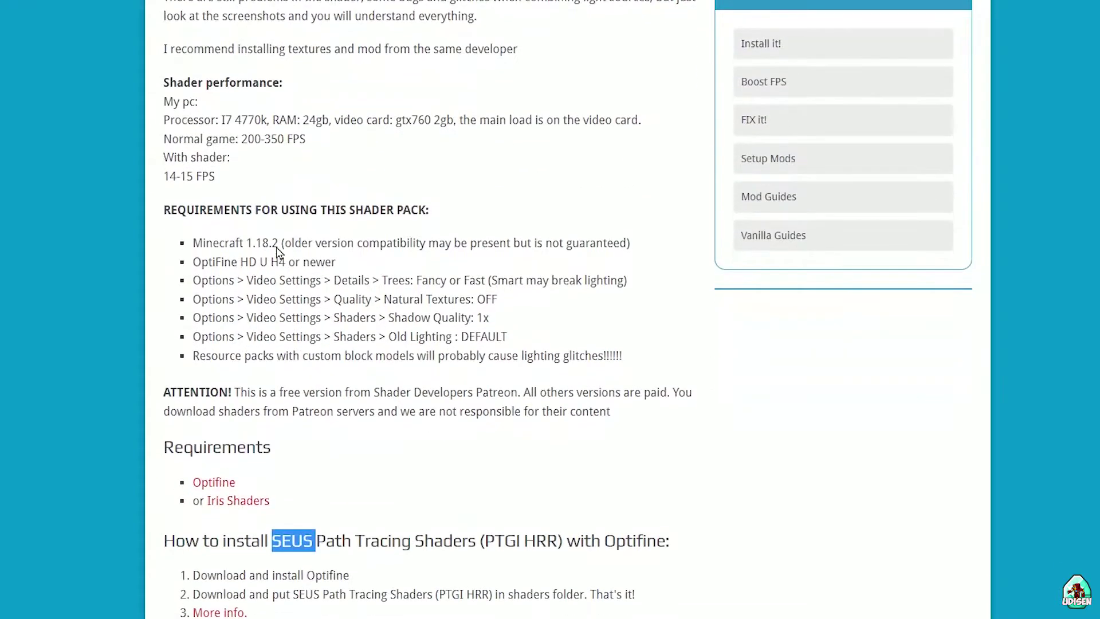
left_click_drag(175, 412, 607, 411)
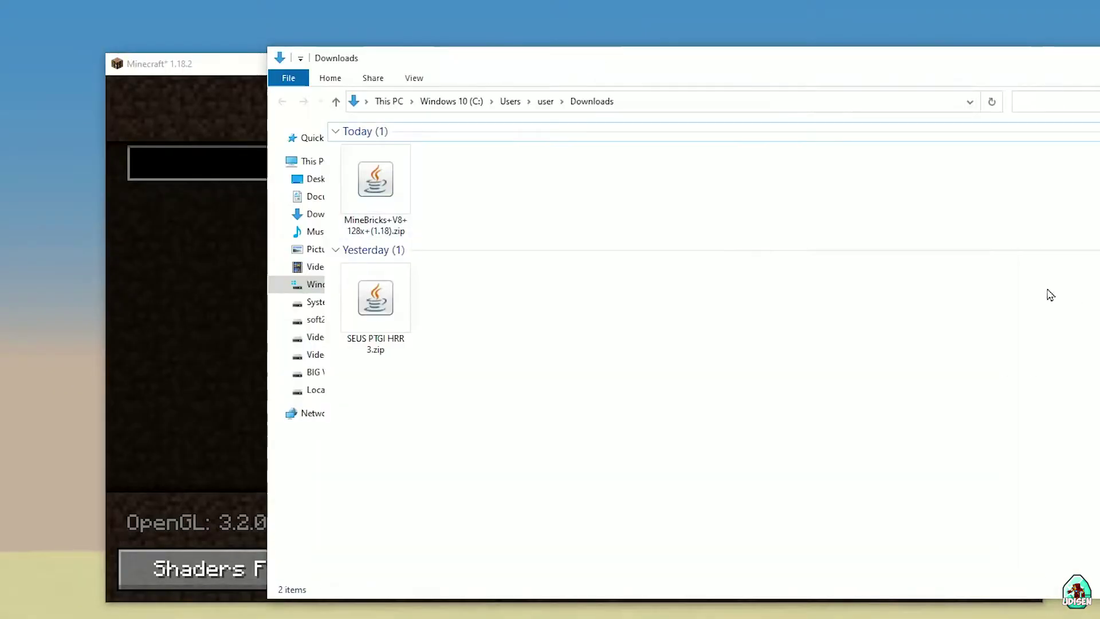
After a first drag attempt, open Minecraft's Options > Resource Packs screen
left_click_drag(403, 163, 196, 291)
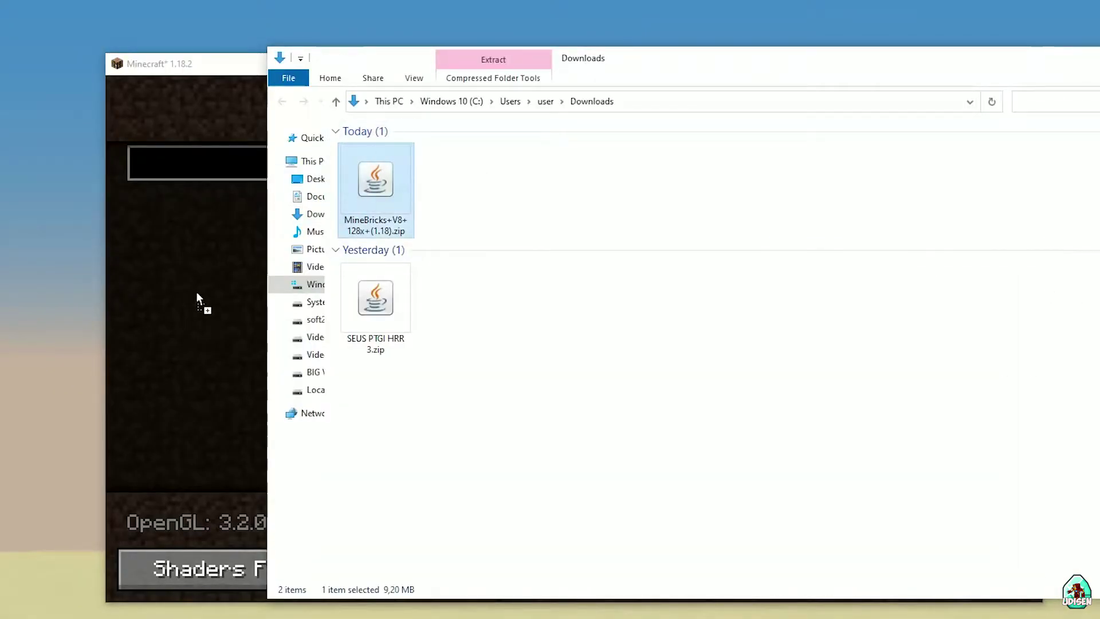
left_click(235, 97)
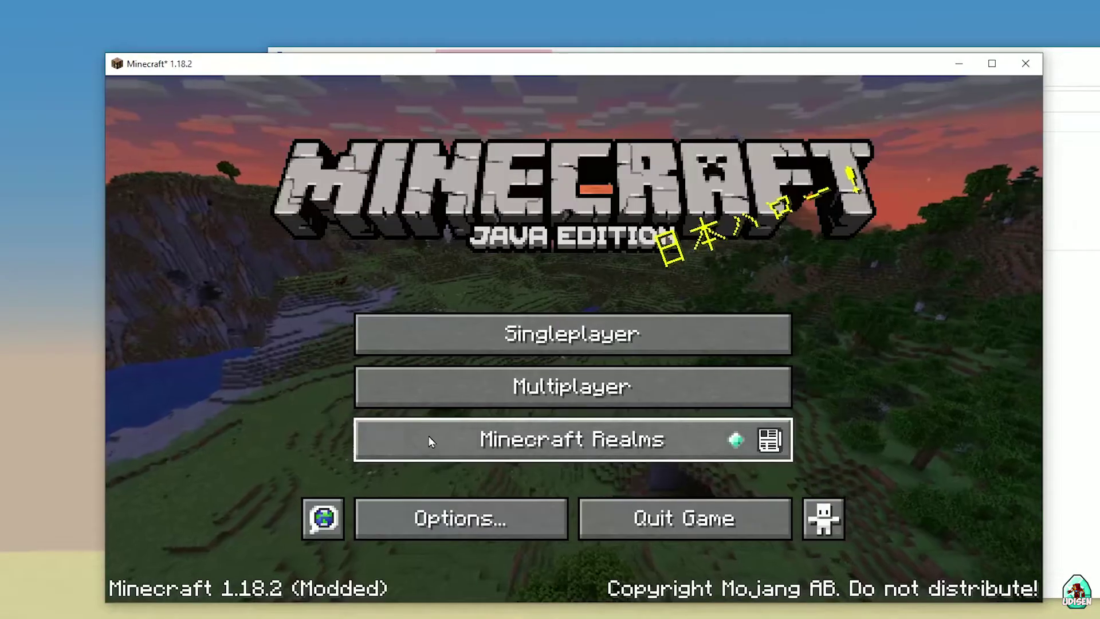
left_click(430, 517)
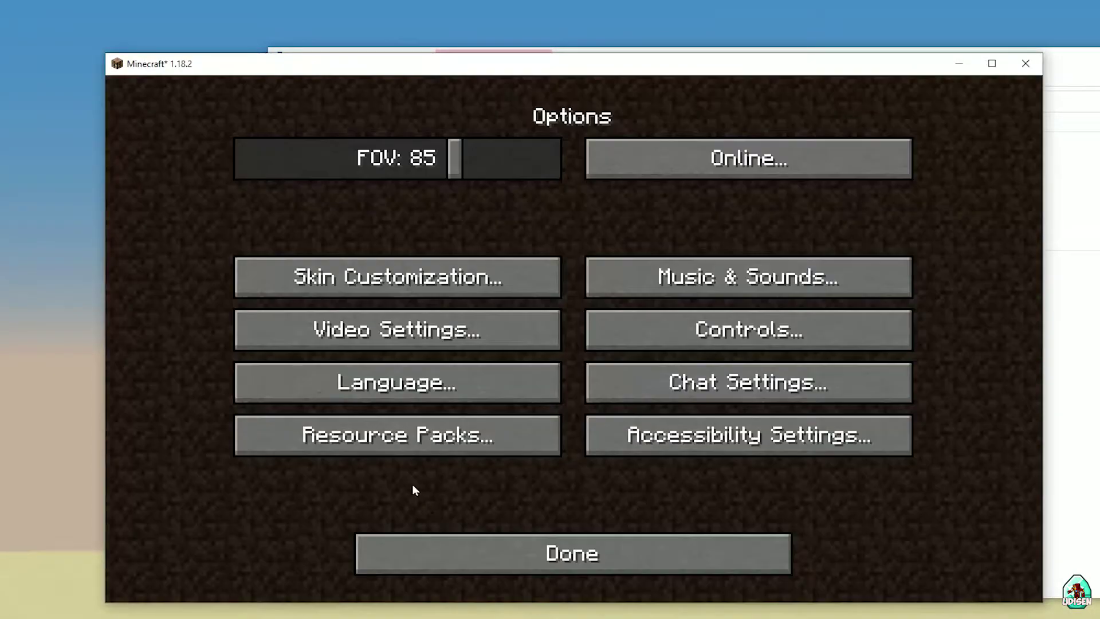
left_click(393, 436)
Drop MineBricks+V8+128x+(1.18).zip from Downloads into Minecraft to get the add-pack prompt
left_click(1074, 221)
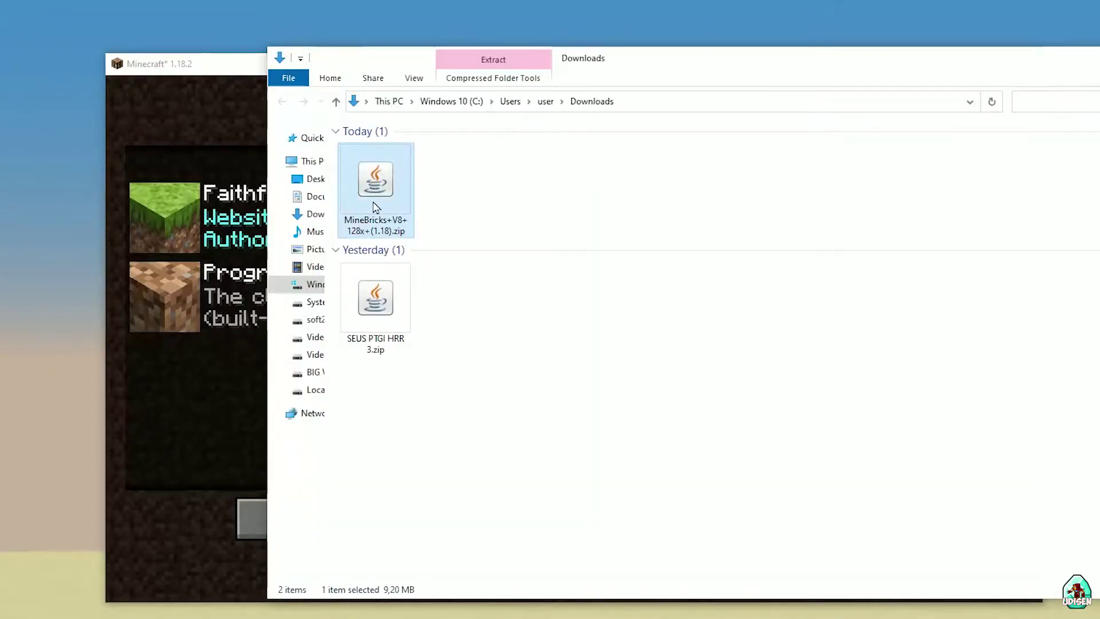
left_click_drag(236, 405, 232, 401)
left_click(230, 137)
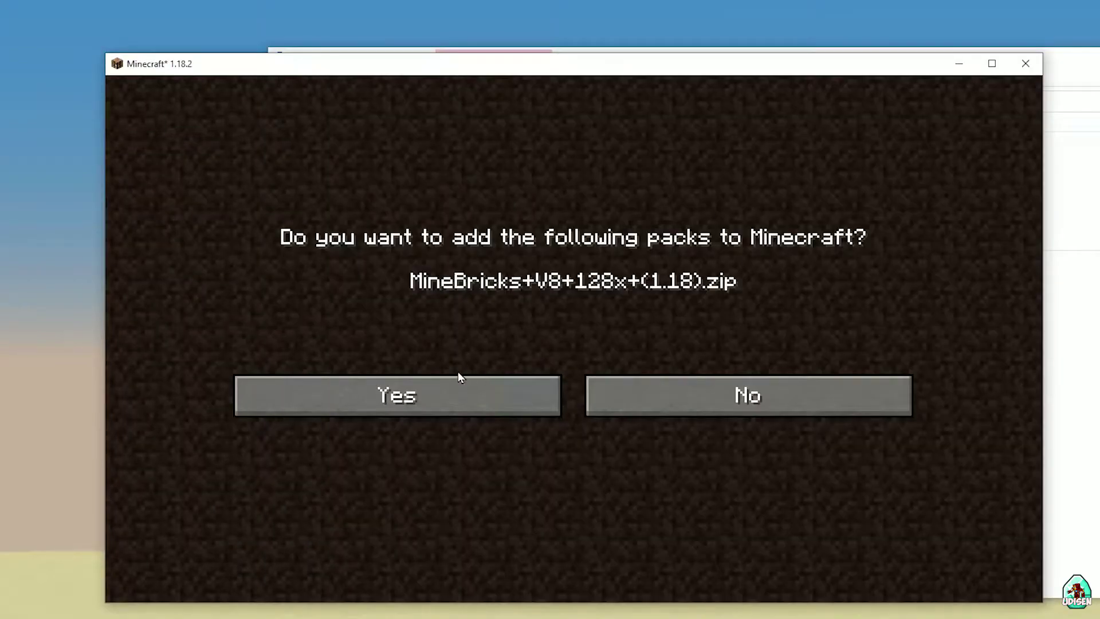
Add MineBricks, select it and Faithful-1.18.zip, put MineBricks on top, and click Done
left_click(448, 391)
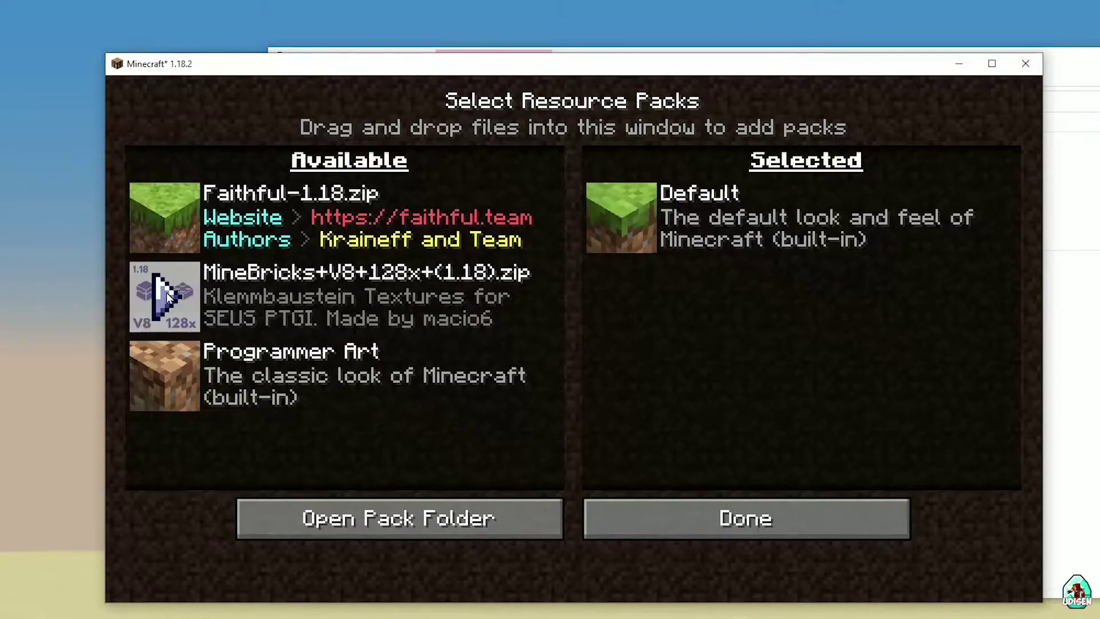
left_click(166, 292)
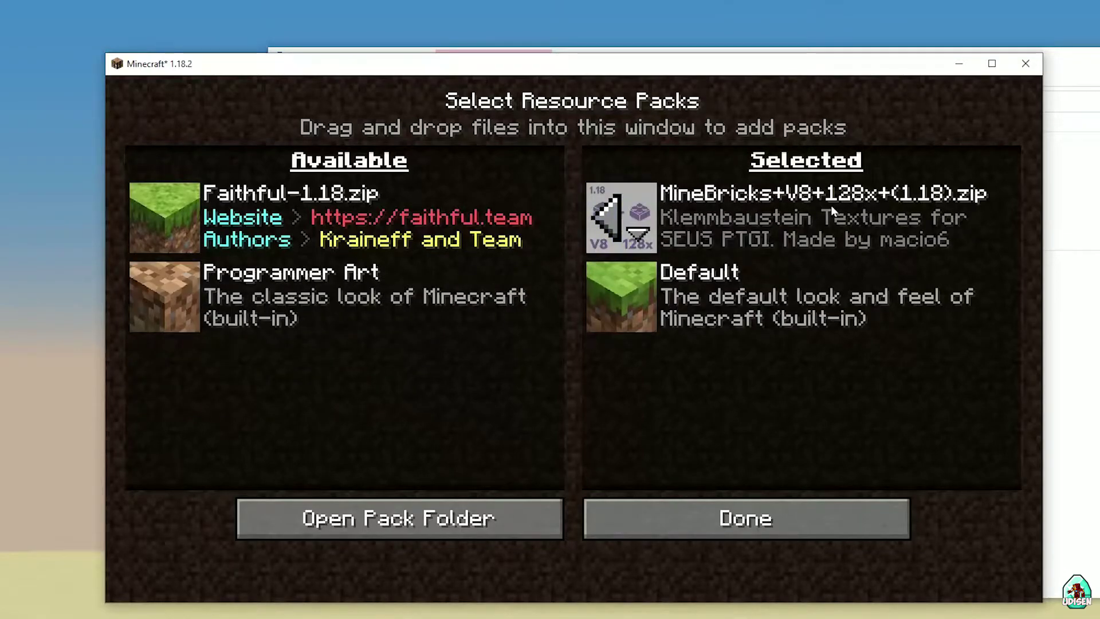
left_click(178, 213)
left_click(642, 287)
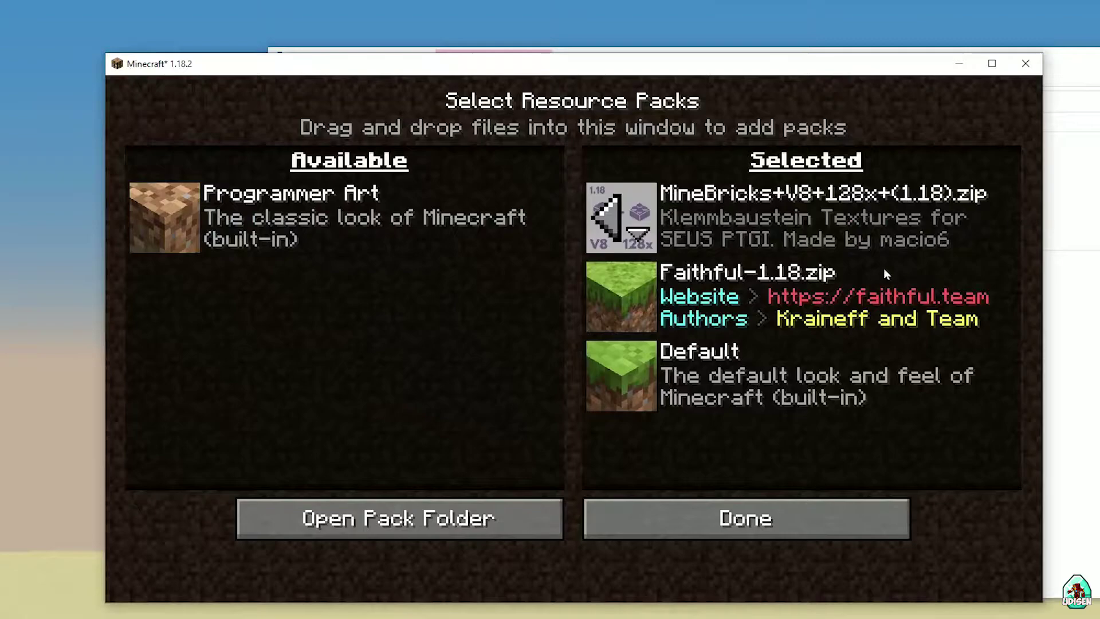
left_click(717, 532)
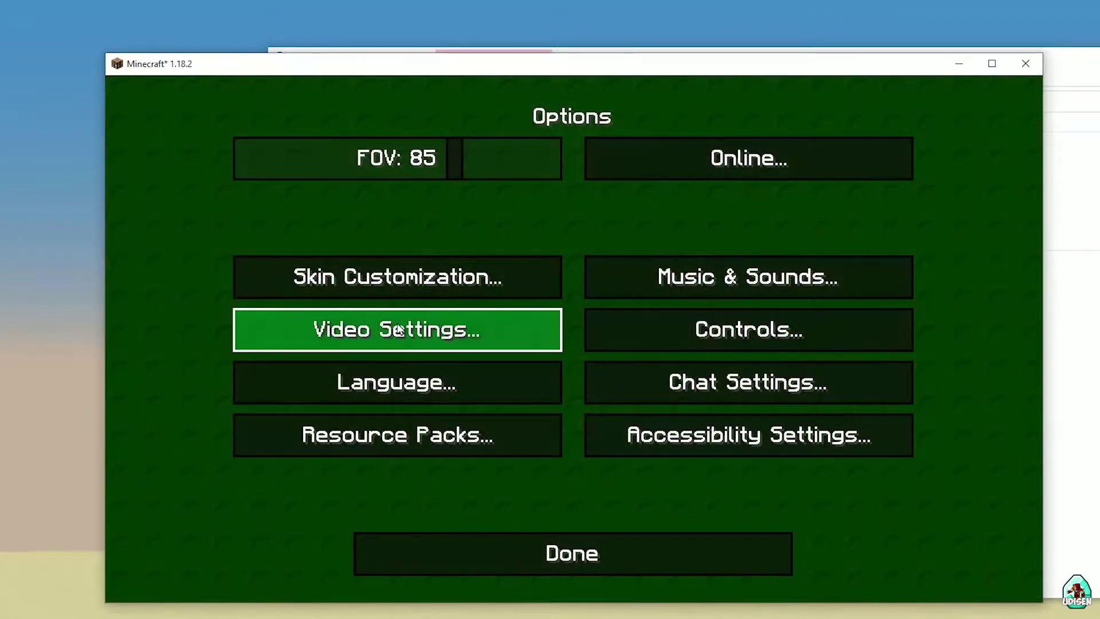
Open Minecraft's shaderpacks folder from Video Settings > Shaders
left_click(400, 328)
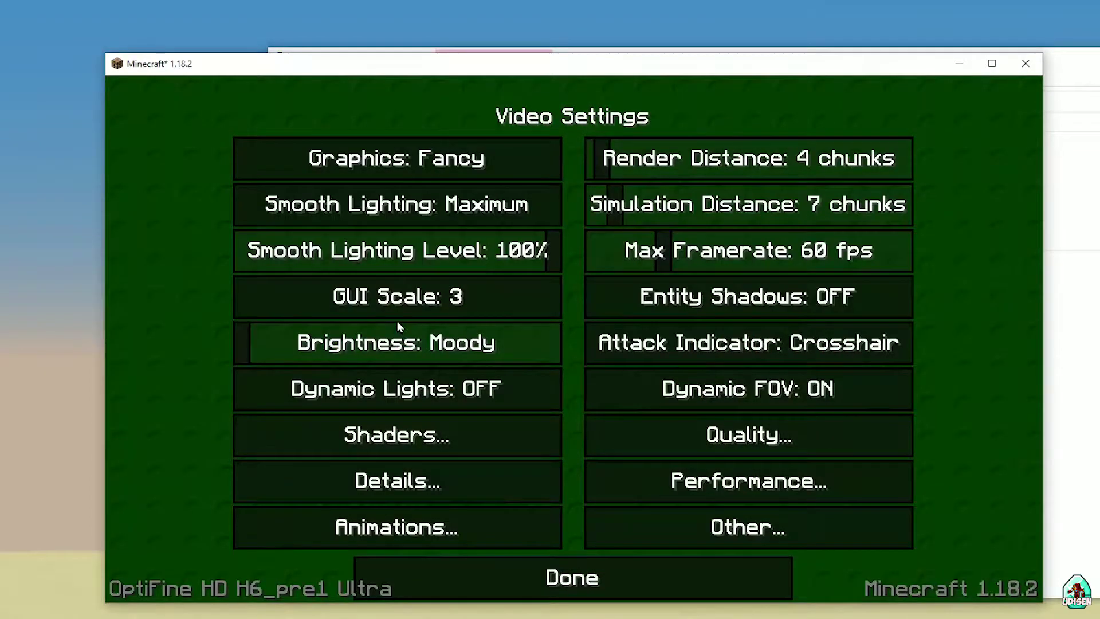
left_click(424, 435)
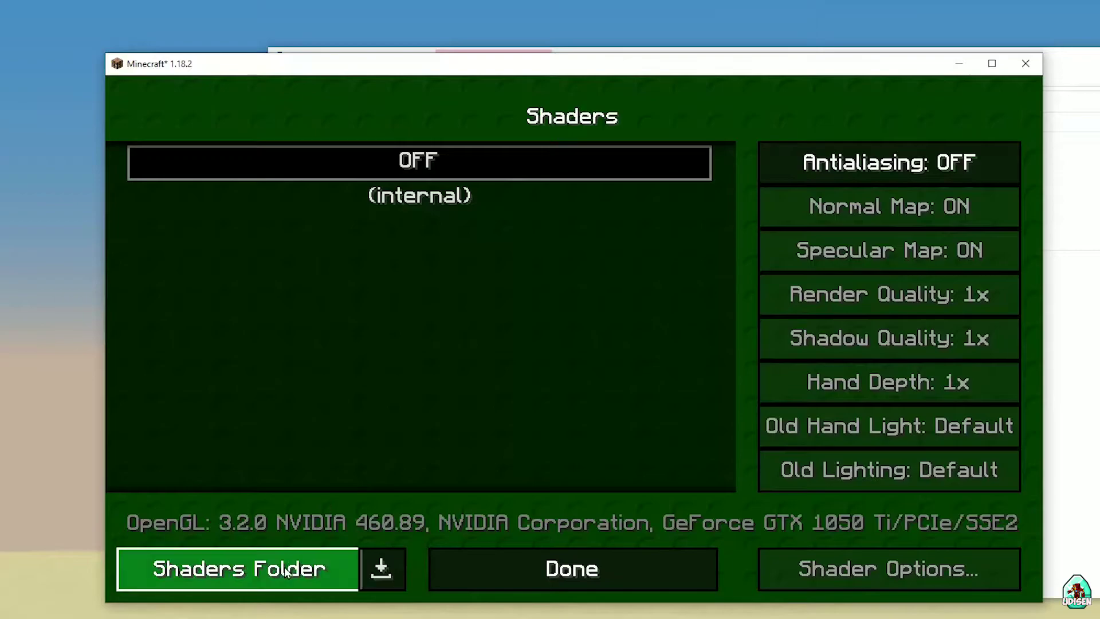
left_click(235, 568)
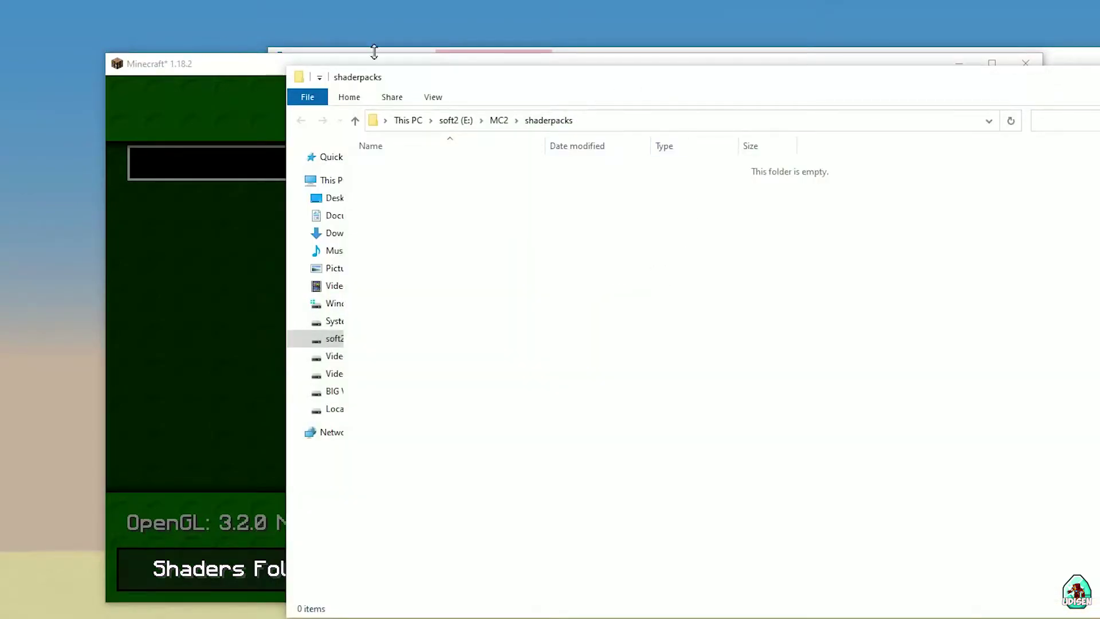
Copy SEUS PTGI HRR 3.zip from Downloads into the shaderpacks folder, then close that window
left_click(491, 72)
left_click_drag(498, 85, 241, 57)
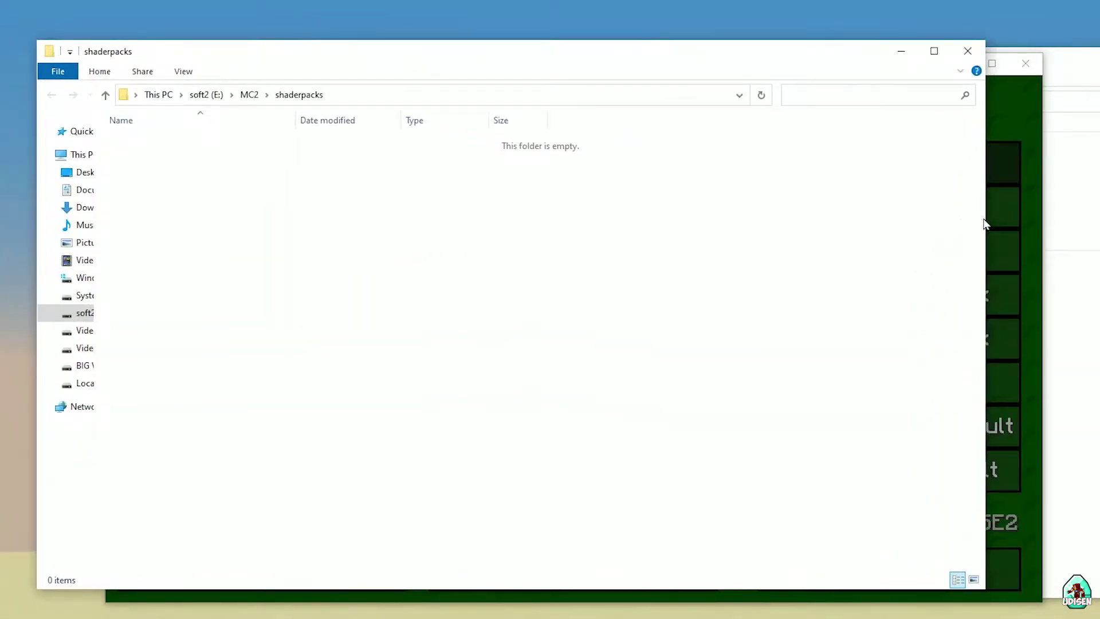
left_click(1059, 241)
left_click_drag(385, 310, 212, 258)
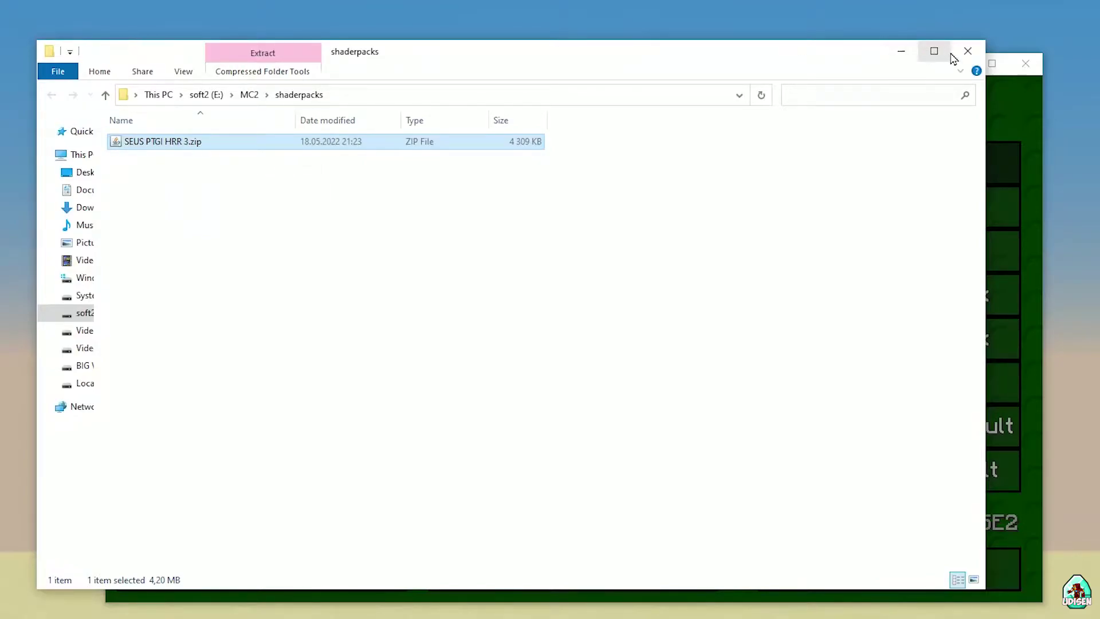
left_click(967, 51)
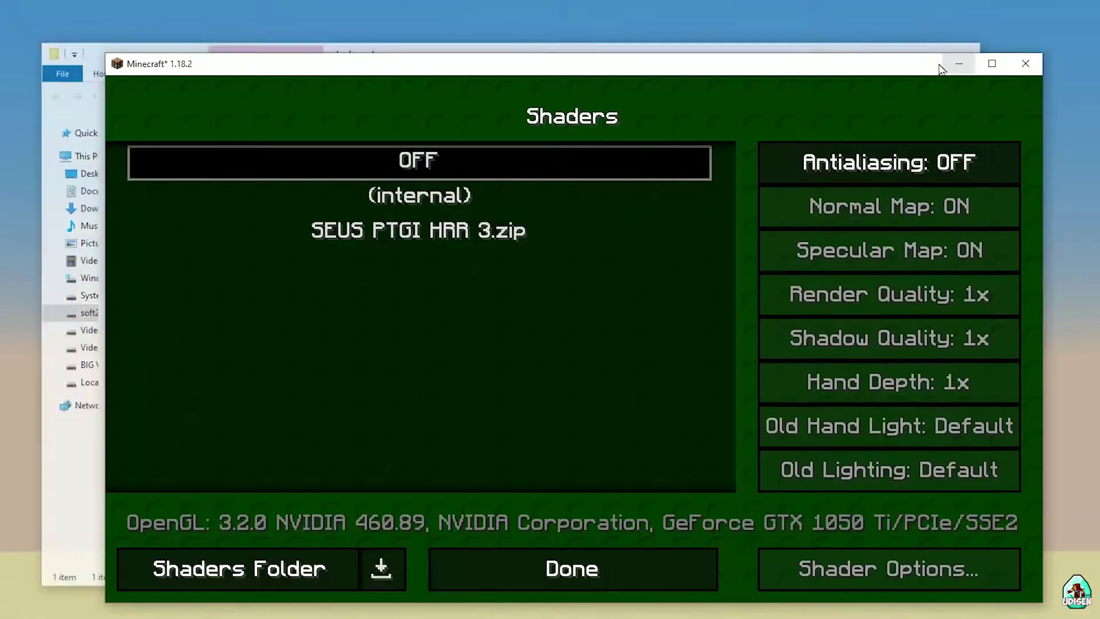
Activate the SEUS PTGI HRR 3.zip shader, go fullscreen with F11, and return to Video Settings
left_click(381, 235)
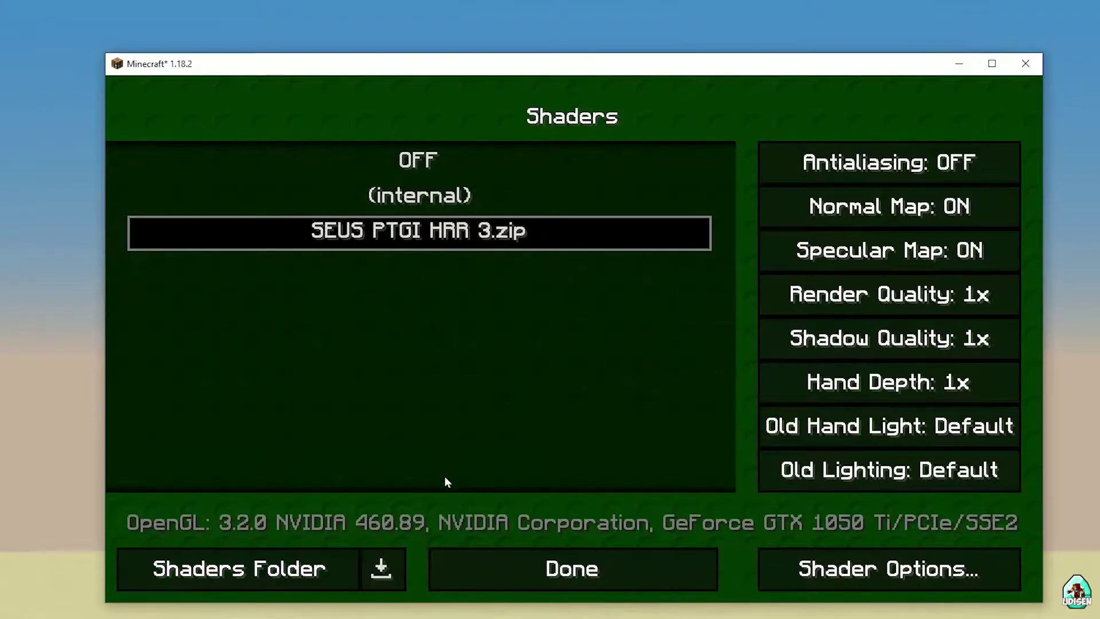
key("F11")
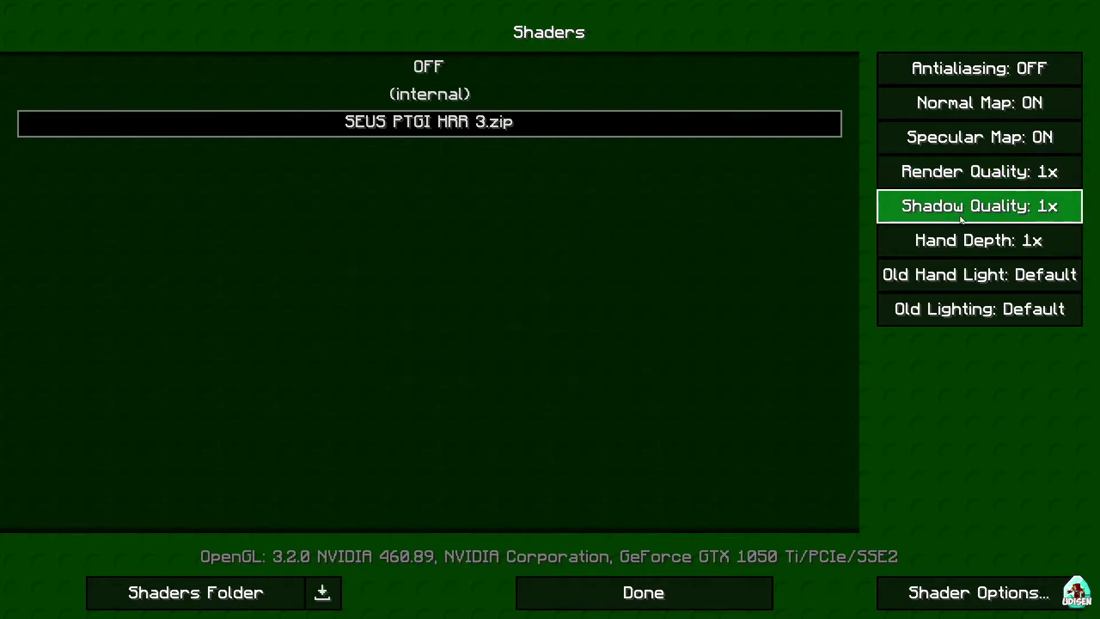
mouse_move(963, 170)
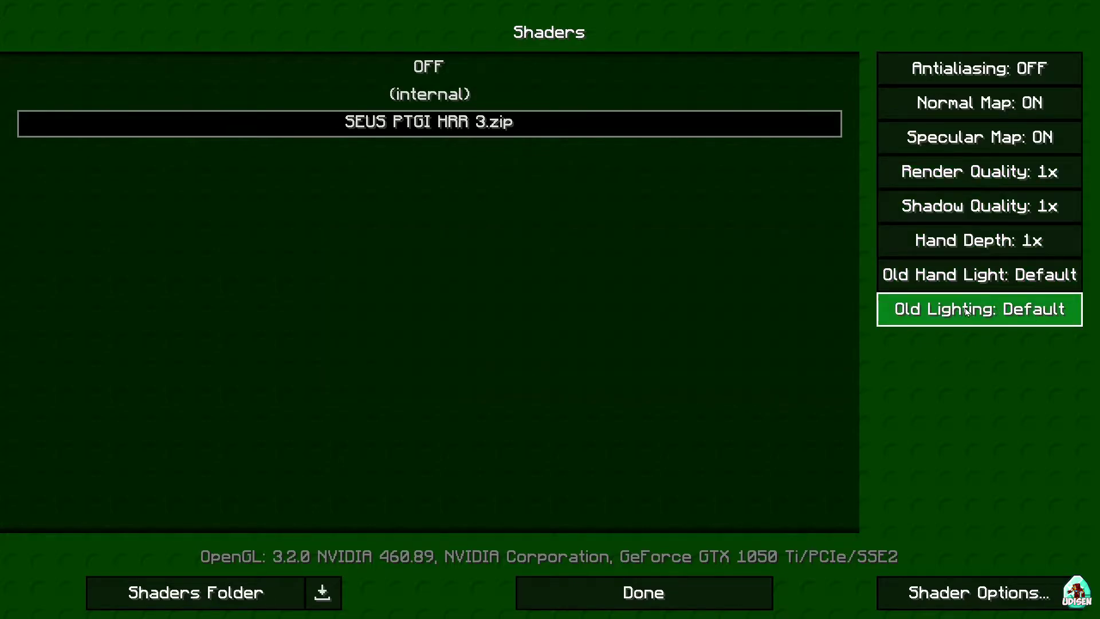
left_click(623, 596)
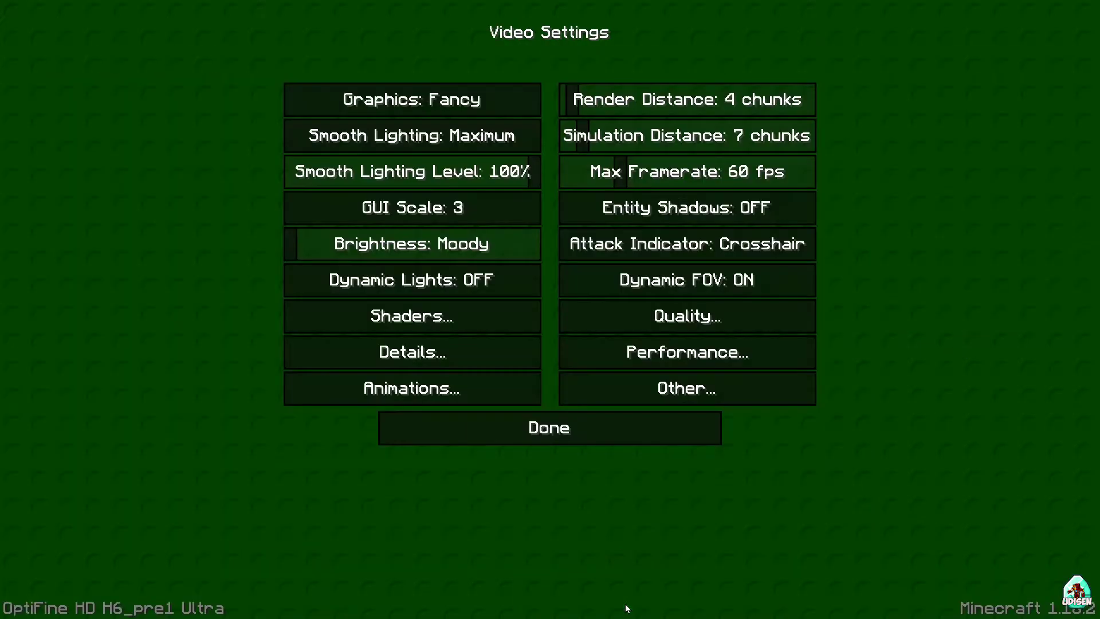
In Detail Settings, cycle the Trees option to Fast and return to Video Settings
left_click(437, 346)
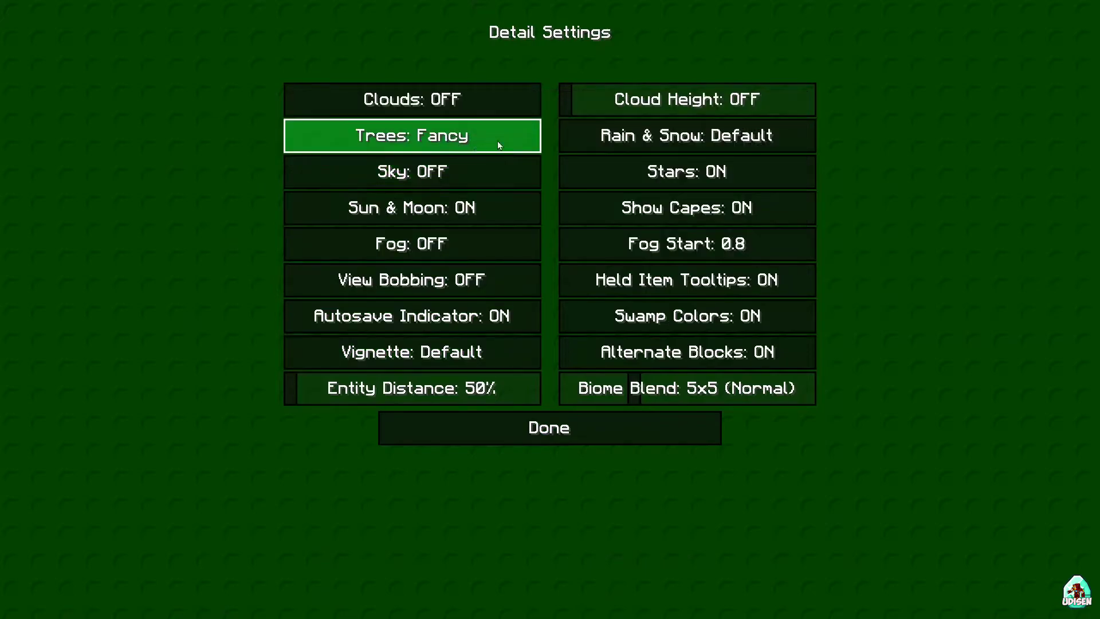
left_click(527, 140)
left_click(523, 140)
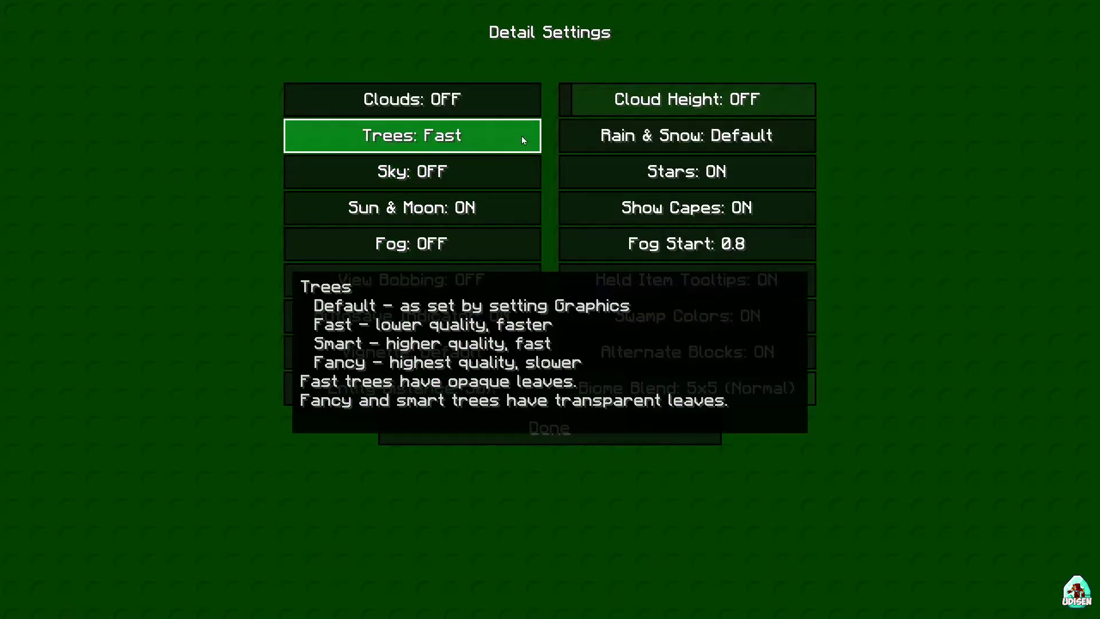
left_click(522, 136)
left_click(522, 136)
left_click(521, 138)
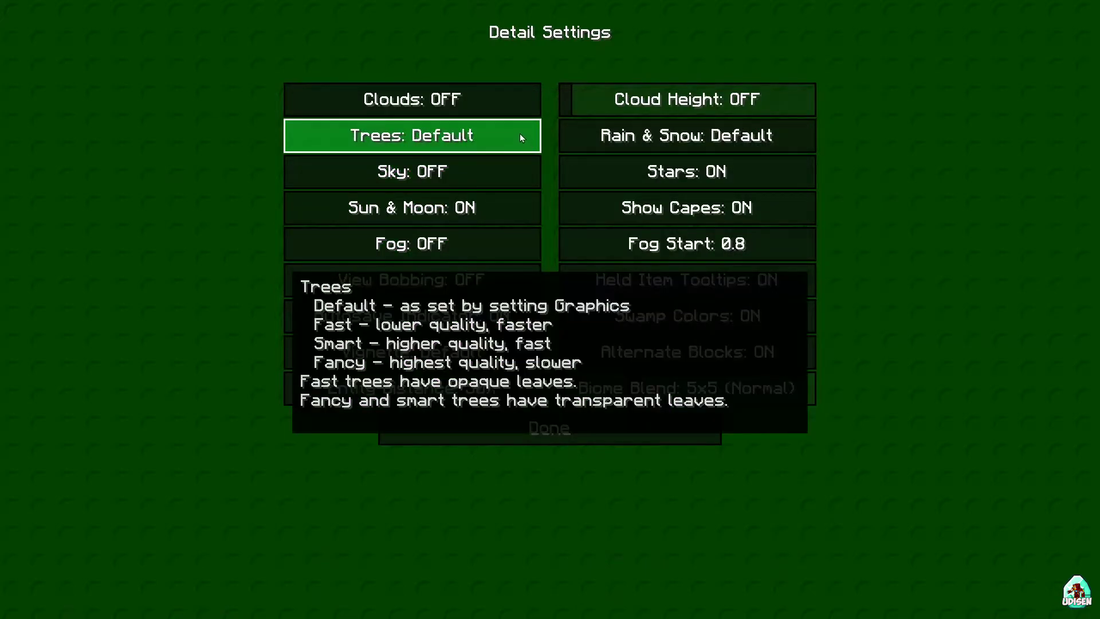
left_click(521, 138)
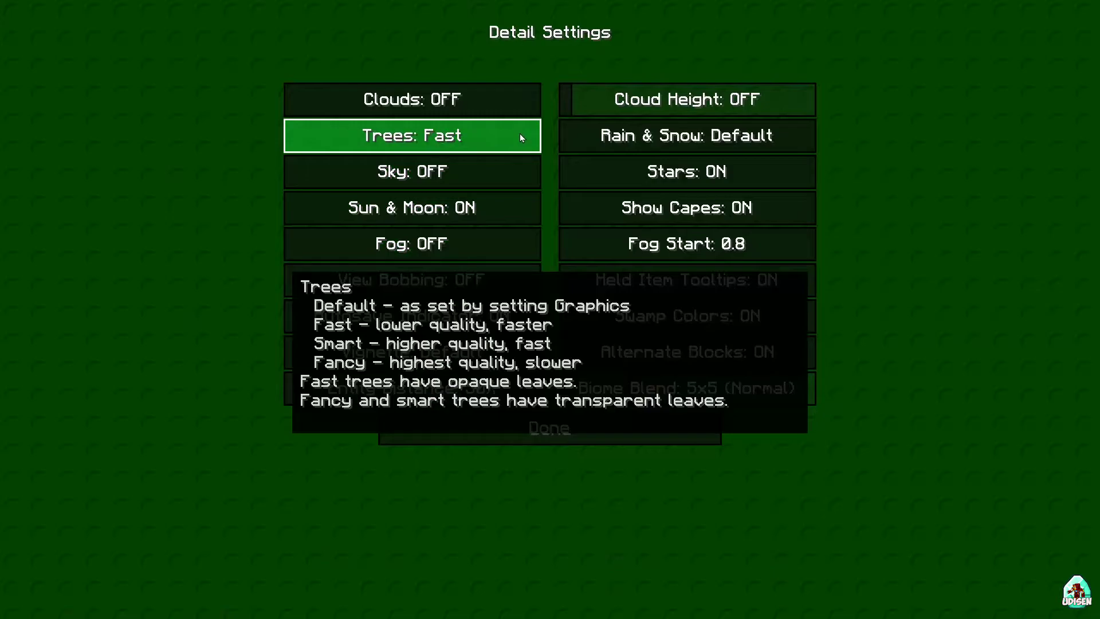
left_click(520, 133)
left_click(520, 132)
left_click(519, 132)
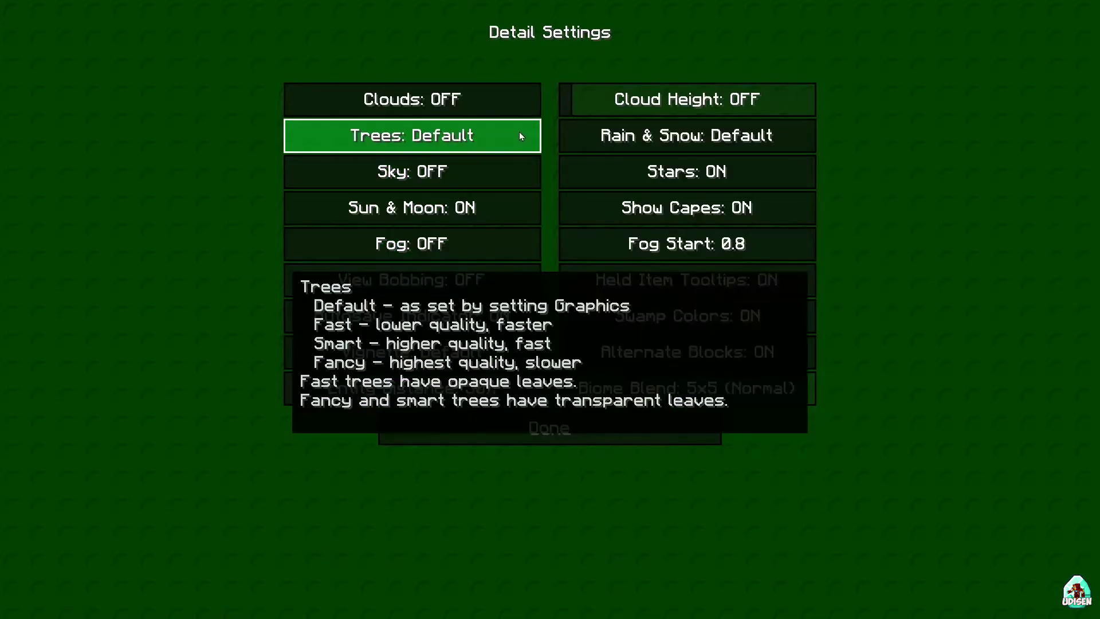
left_click(521, 137)
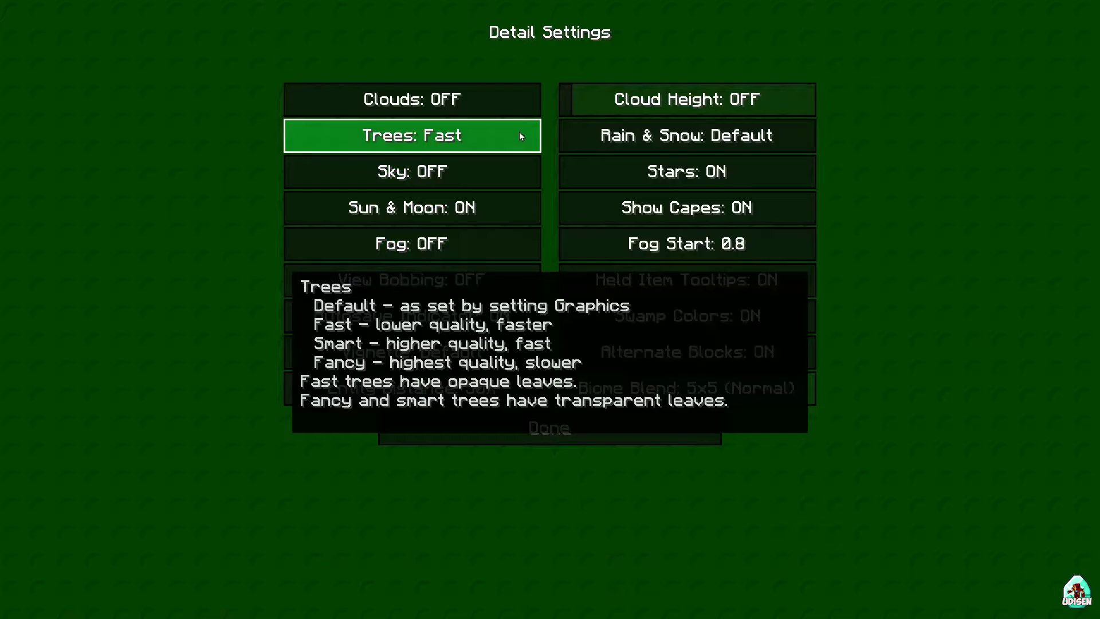
left_click(549, 421)
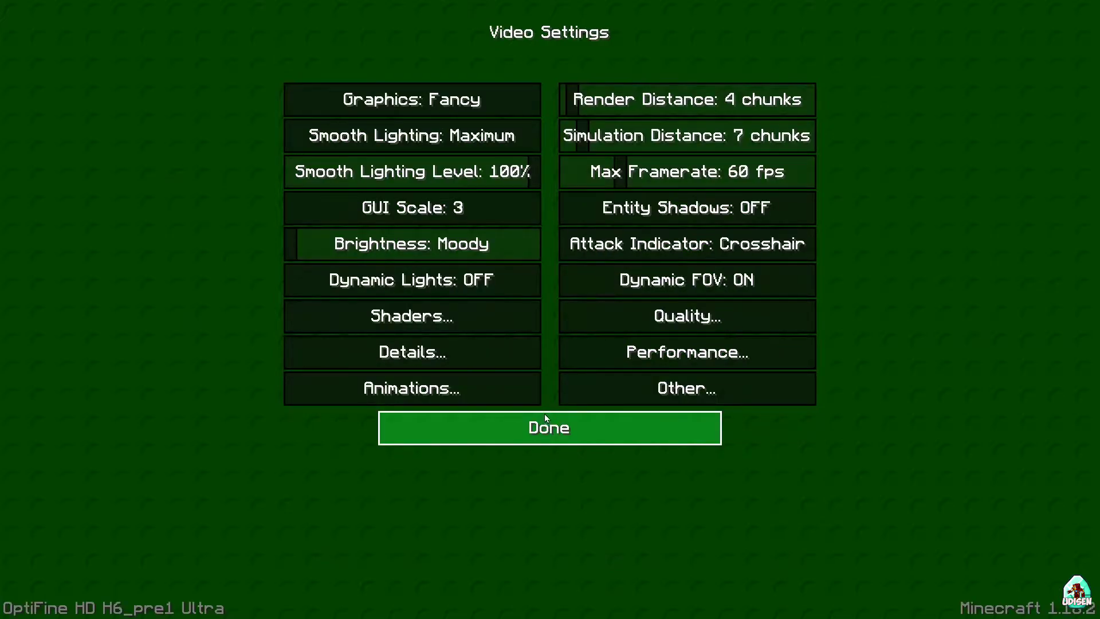
Recheck the detail settings, then go to the Quality Settings screen
left_click(497, 348)
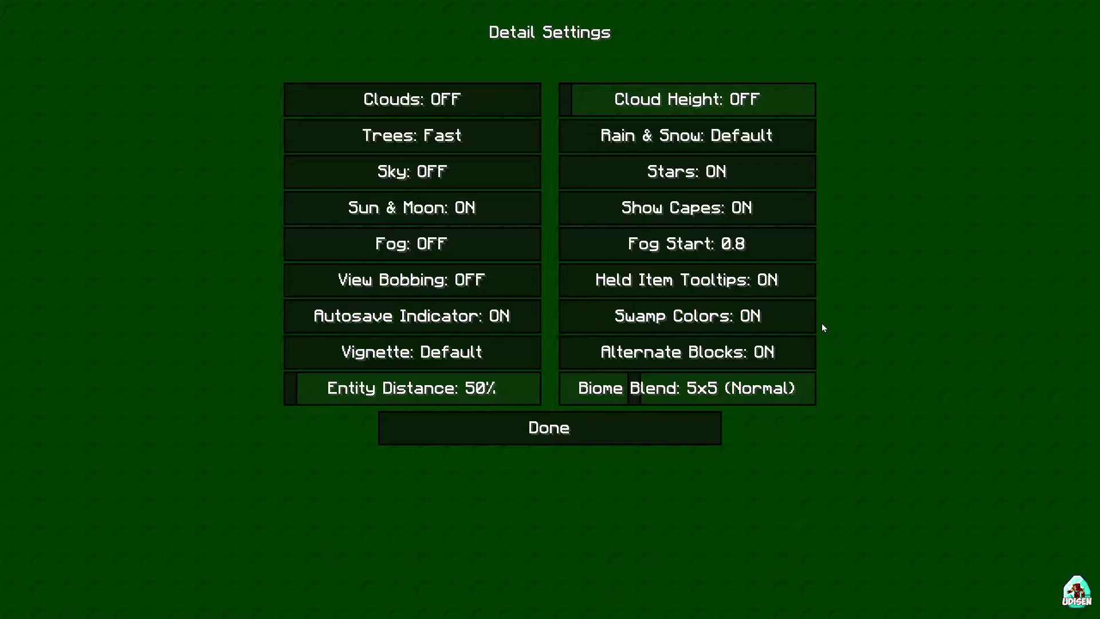
left_click(577, 442)
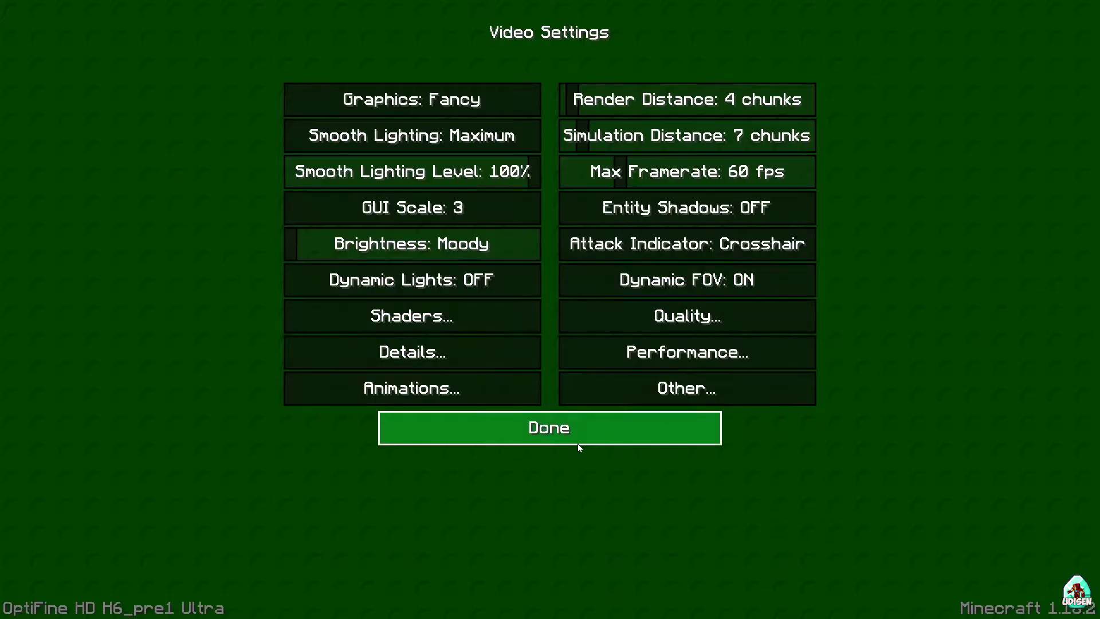
left_click(751, 313)
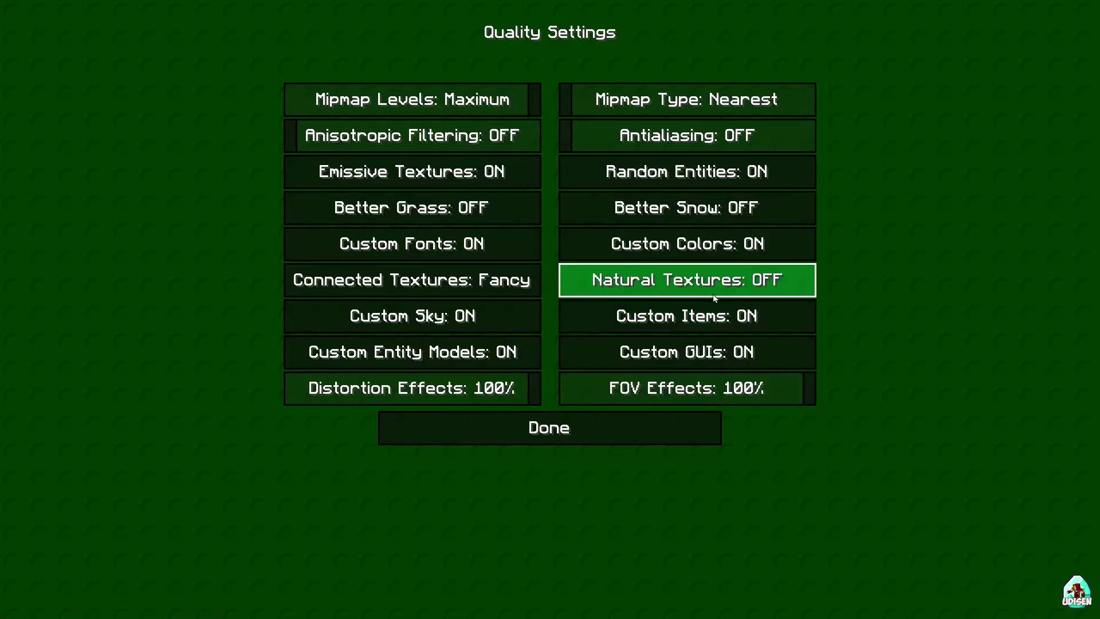